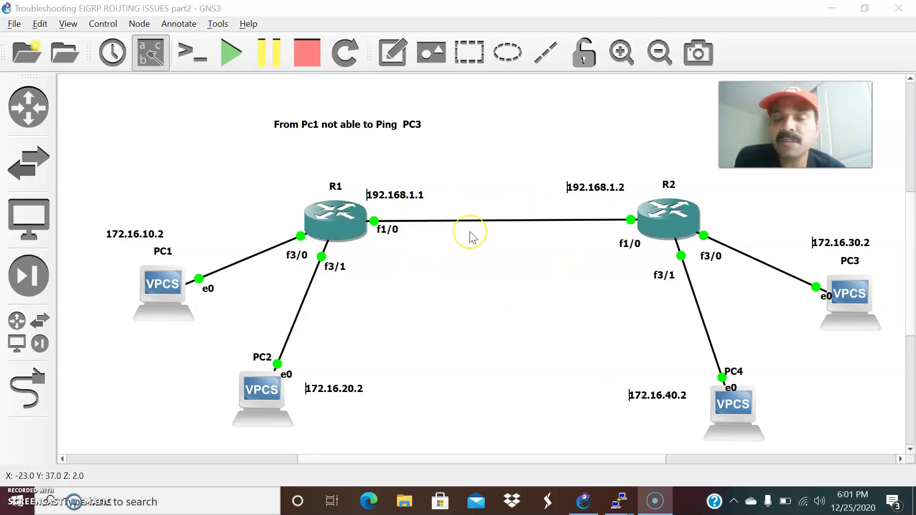
On R1, run show ip interface brief to confirm 192.168.1.1, 172.16.10.1 and 172.16.20.1 are up/up
left_click(182, 283)
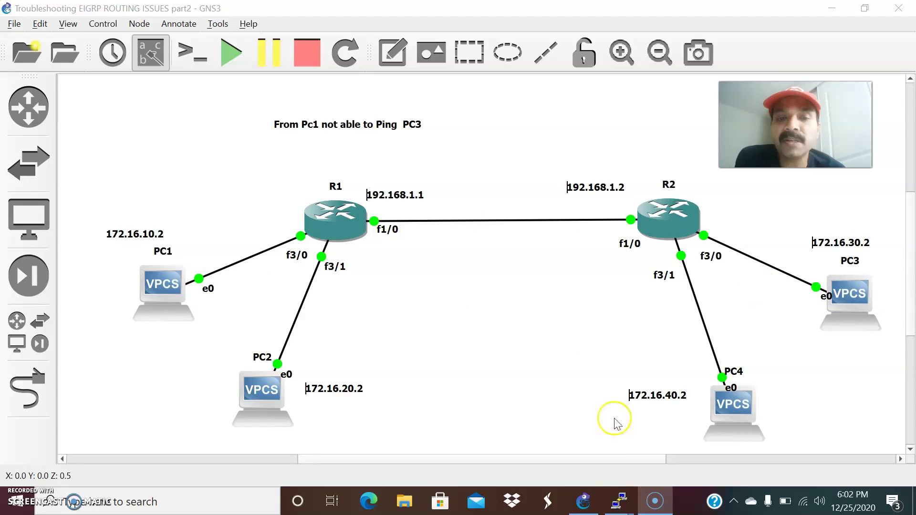
left_click(620, 501)
left_click(380, 433)
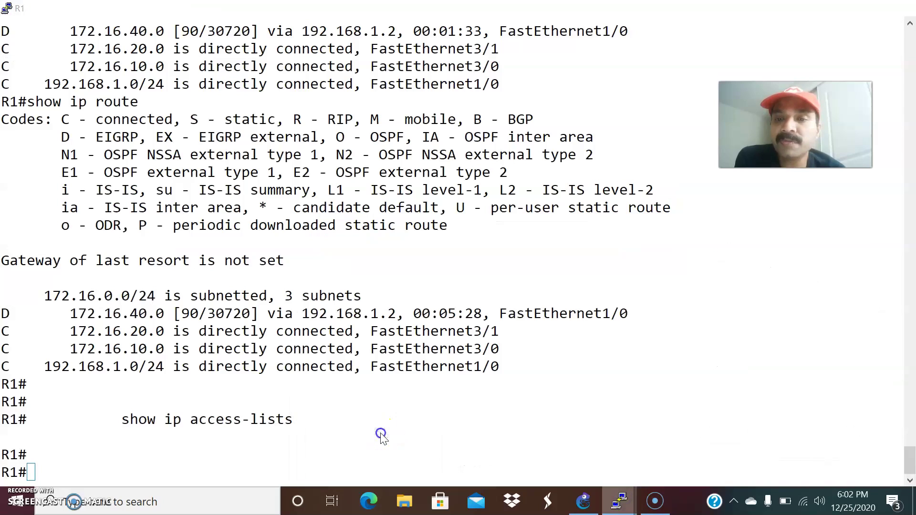
key("Return")
key("Return")
key("Return")
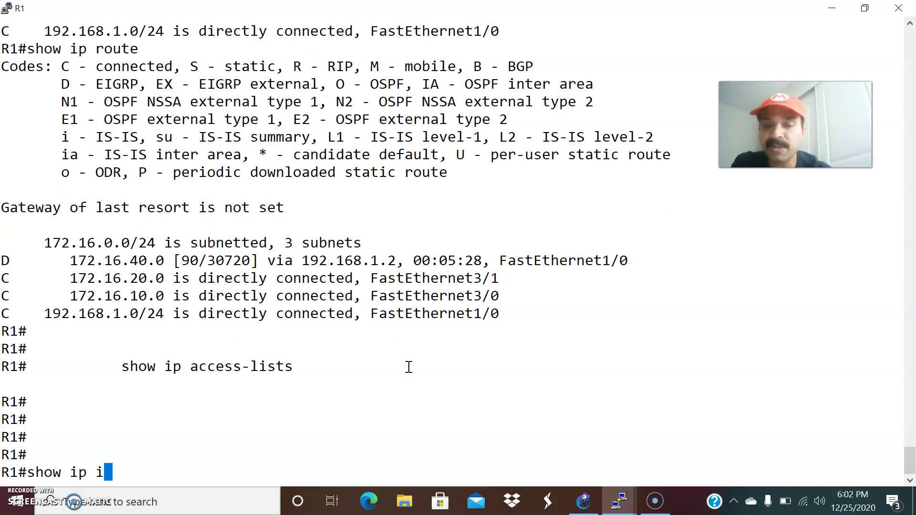
type("show ip inter")
key("Tab")
type("br")
key("Tab")
key("Return")
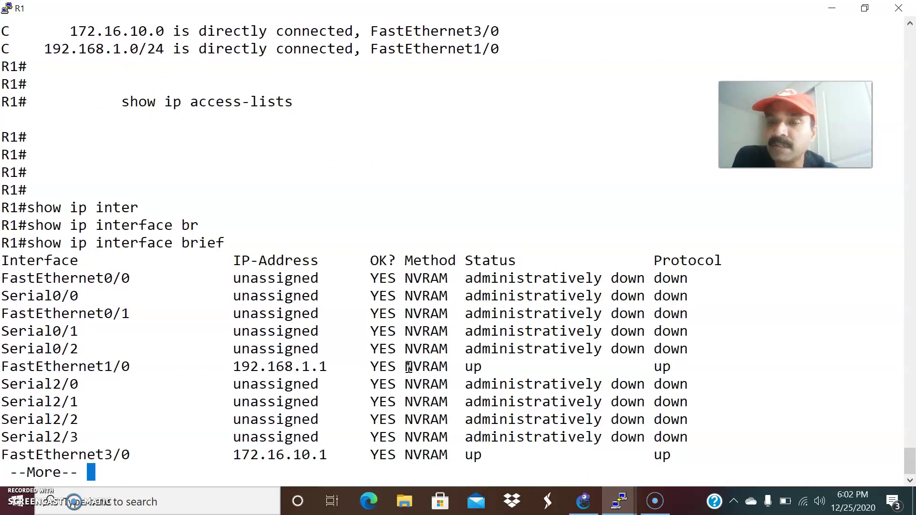
key("Return")
key("Return")
key("Return")
key("Return")
key("Return")
key("Return")
key("Return")
key("Return")
key("Return")
key("Return")
key("Return")
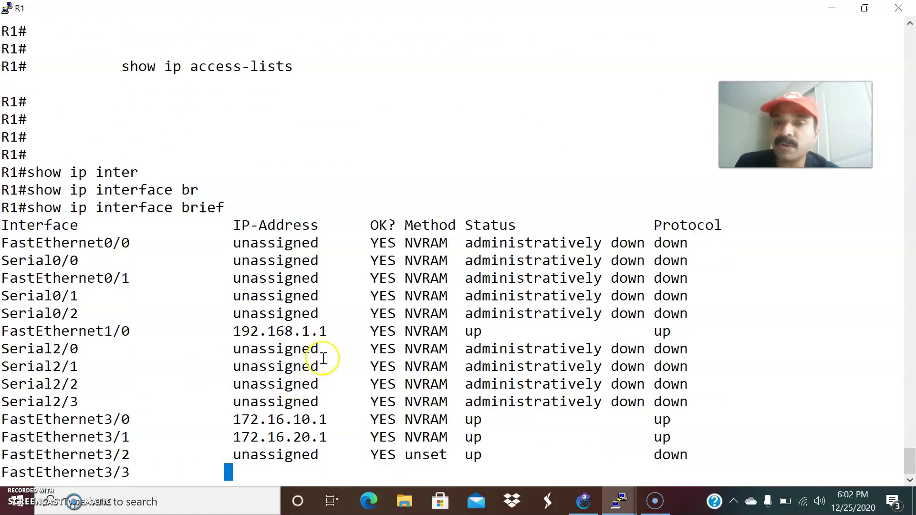
key("Return")
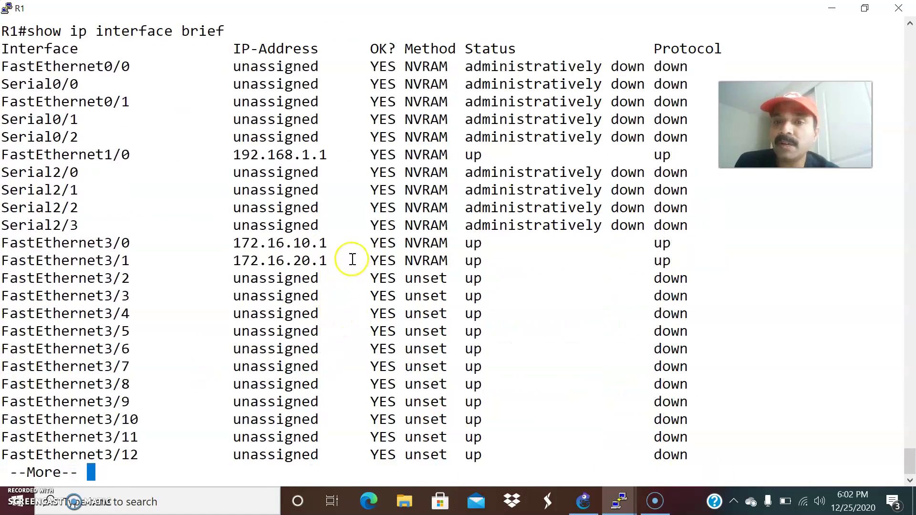
Highlight FastEthernet3/1's 172.16.20.1 address and return to the GNS3 topology
left_click_drag(352, 245, 205, 237)
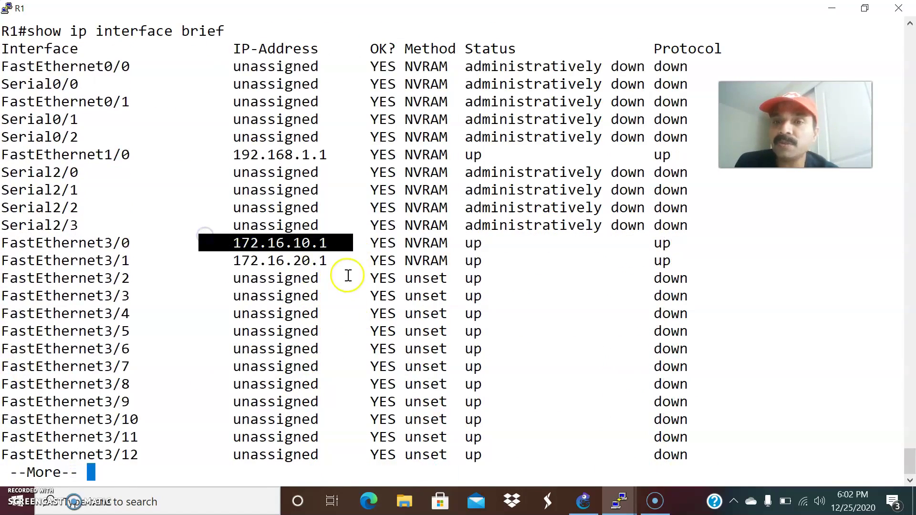
left_click_drag(353, 262, 228, 260)
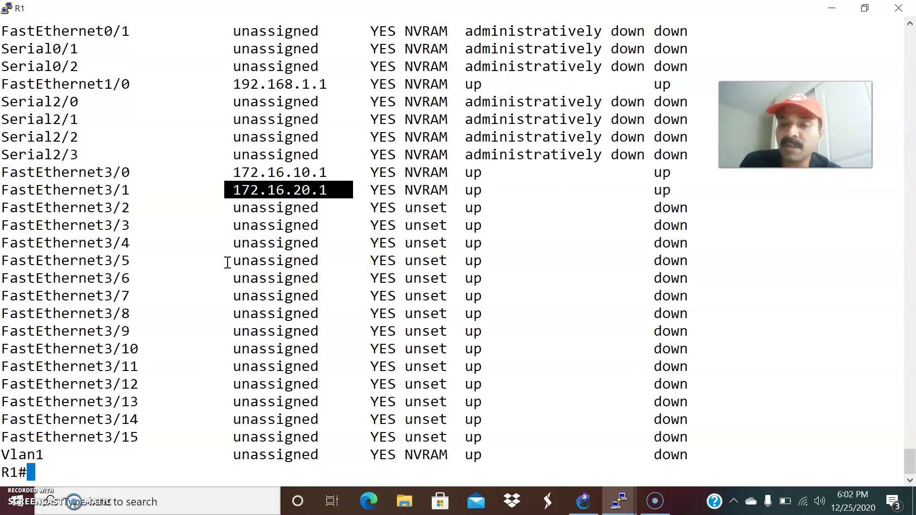
left_click(583, 496)
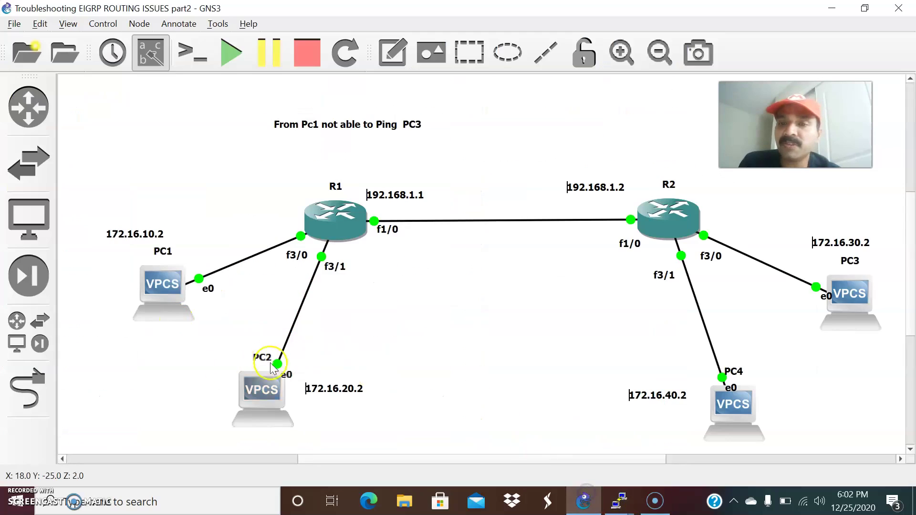
On R2, run show ip interface brief to list its interface addresses
mouse_move(615, 494)
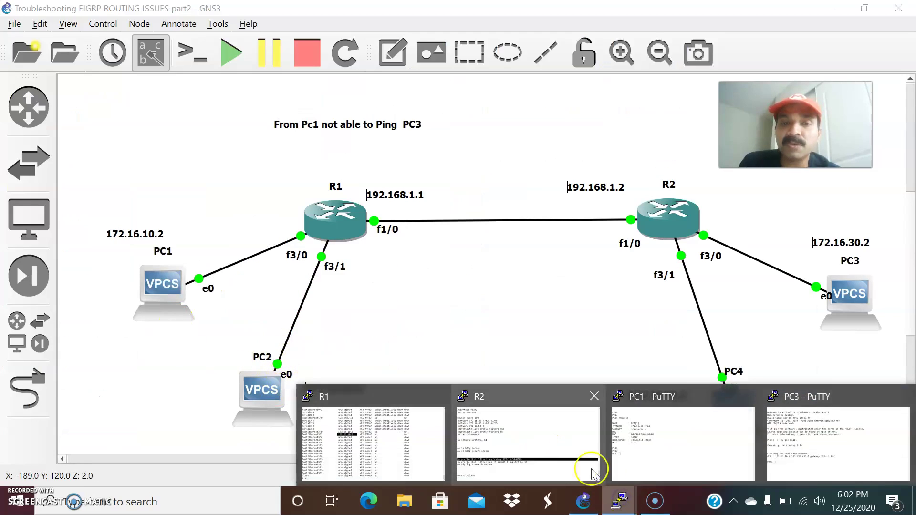
left_click(538, 431)
key("Return")
key("Return")
key("Return")
key("Return")
key("Return")
key("Return")
key("Return")
key("Return")
key("Return")
key("Return")
key("Return")
key("Return")
key("Return")
key("Return")
key("Return")
key("Return")
key("Return")
key("Return")
key("Return")
key("Return")
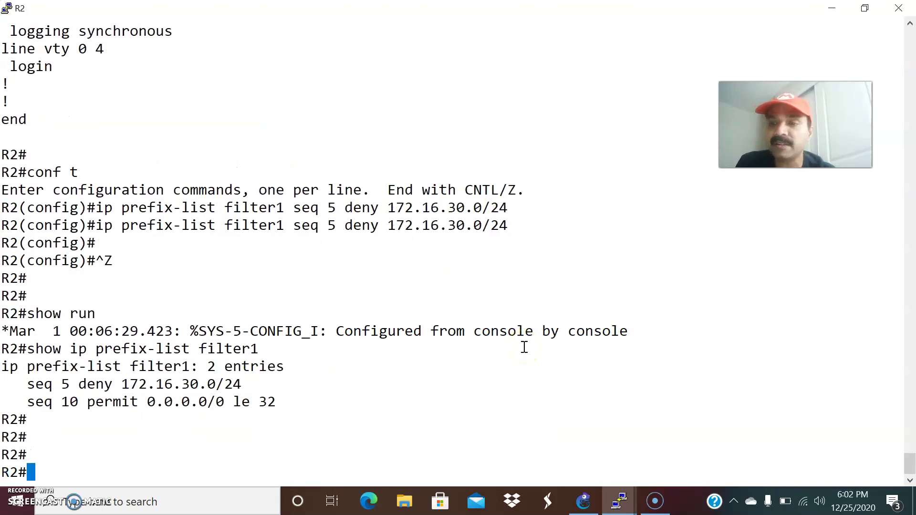
type("show ip inter")
key("Tab")
type("br")
key("Tab")
key("Return")
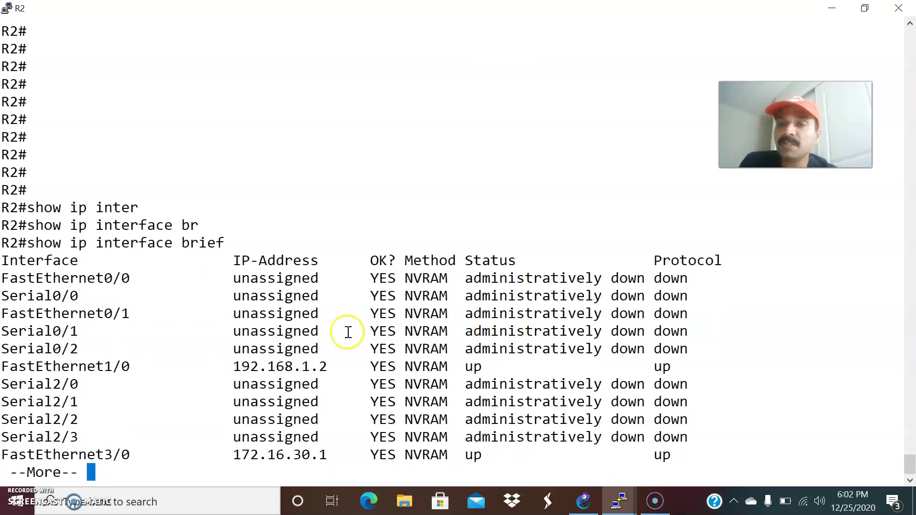
key("space")
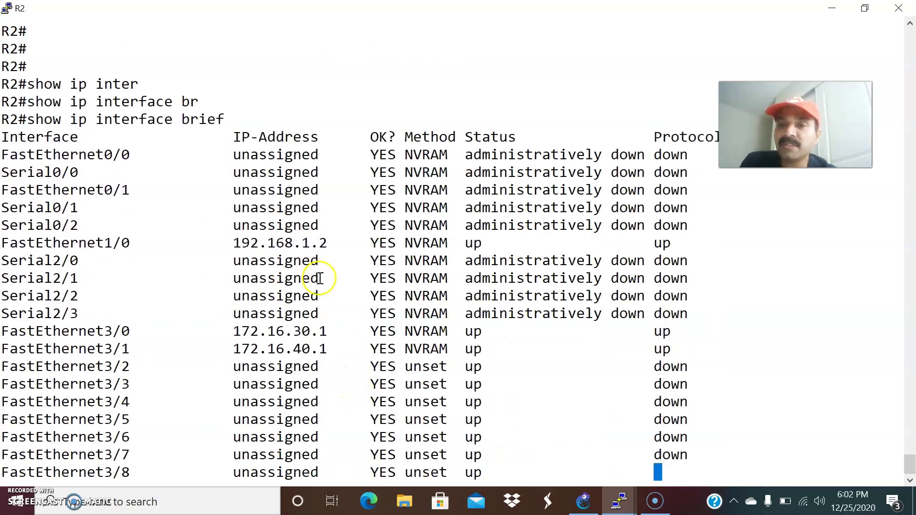
Compare with the topology and highlight FastEthernet3/0 and 3/1 at 172.16.30.1 and 172.16.40.1
key("alt+Tab")
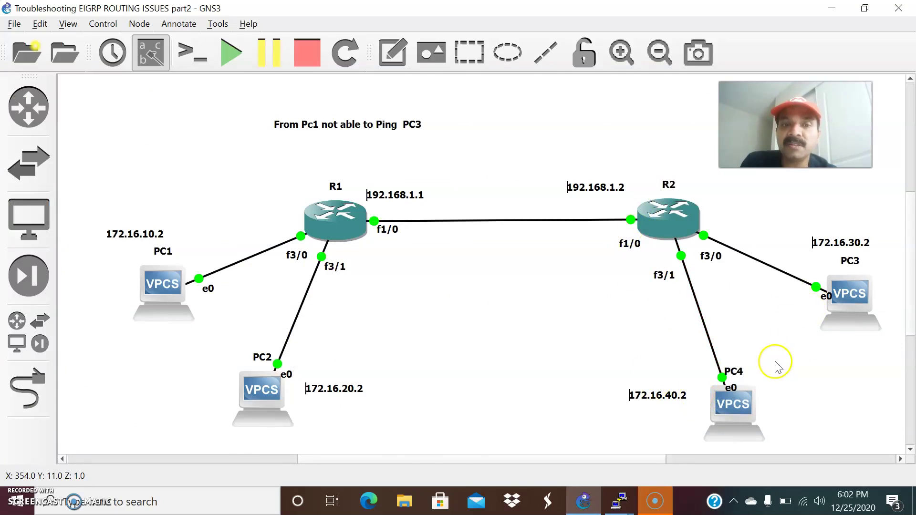
key("alt+Tab")
left_click_drag(352, 264, 2, 243)
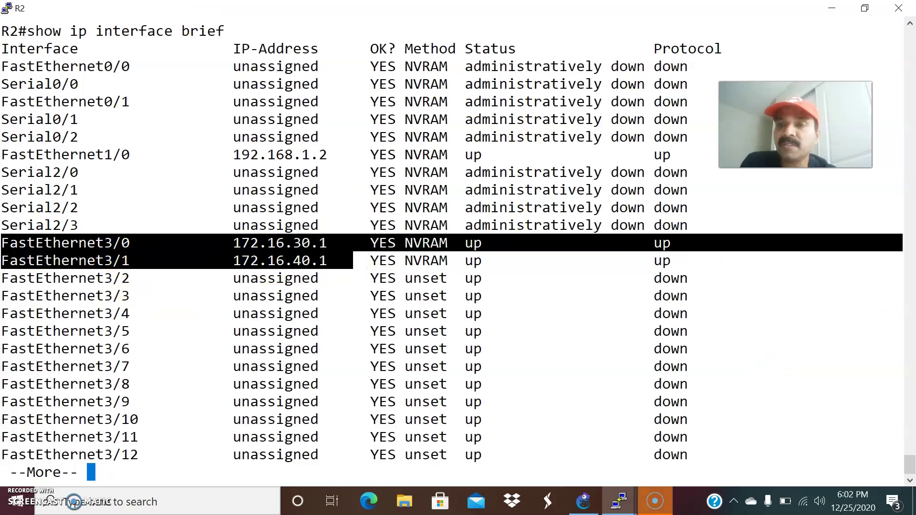
key("alt+Tab")
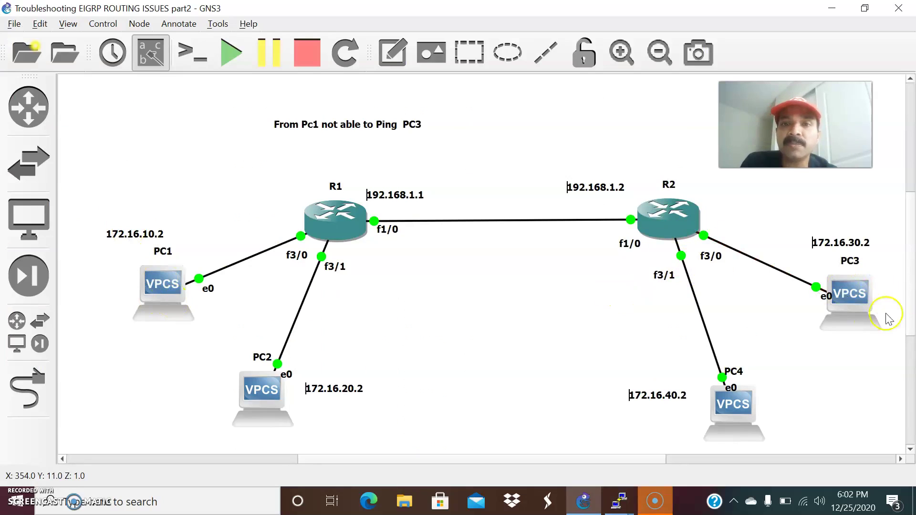
key("alt+Tab")
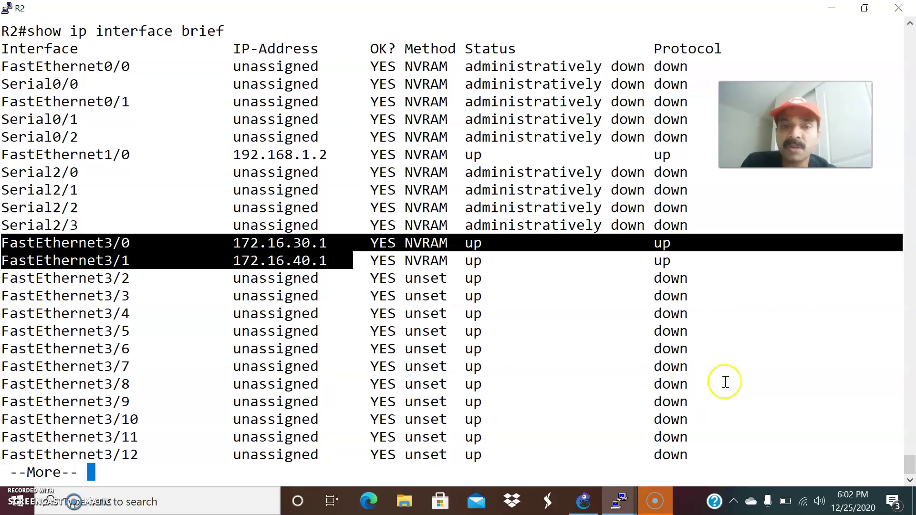
On PC1, check its 172.16.10.2/24 settings and ping 172.16.30.2, which returns destination host unreachable
mouse_move(620, 502)
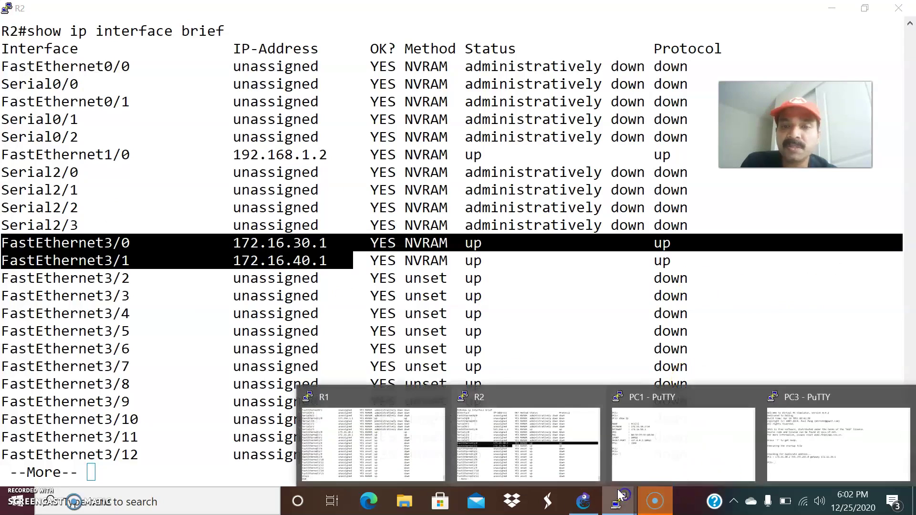
left_click(693, 447)
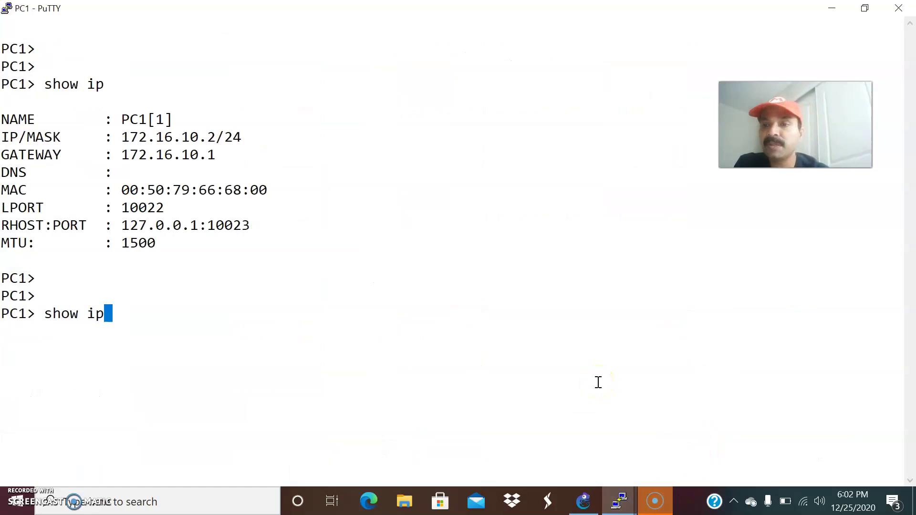
key("Return")
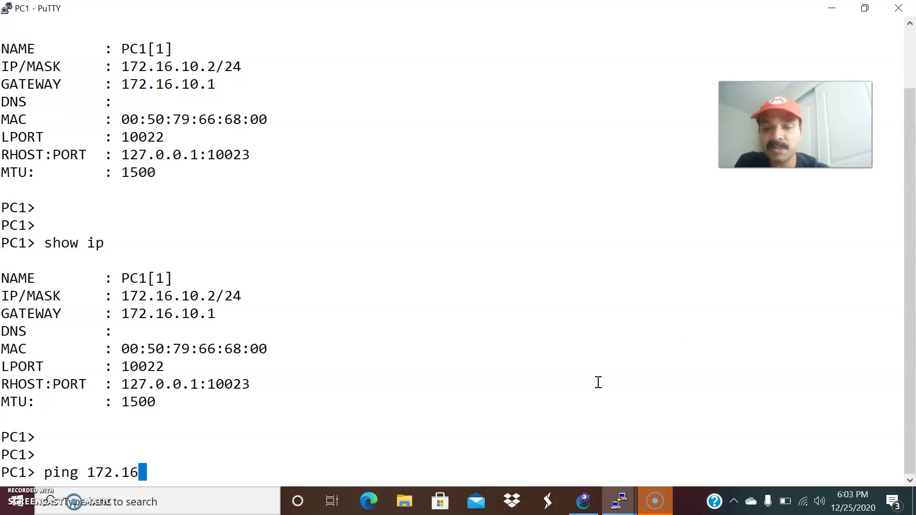
key("Return")
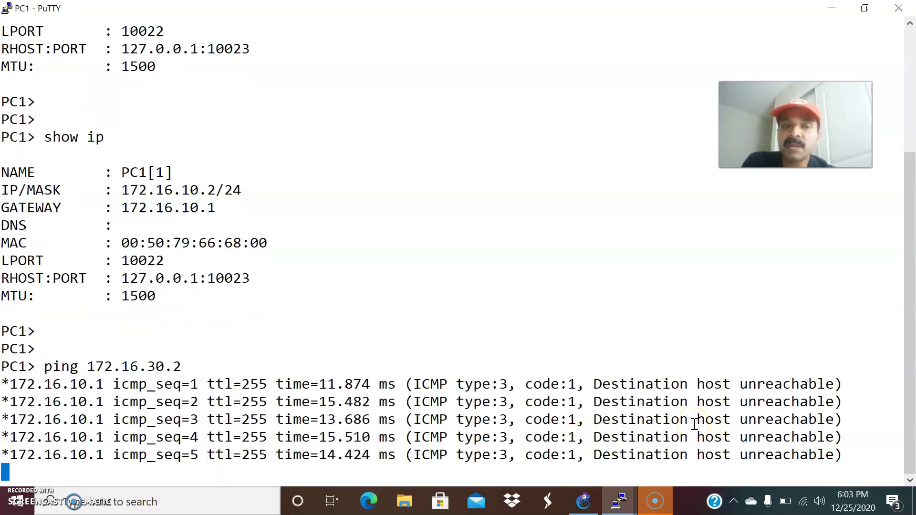
key("alt+Tab")
key("alt+Tab")
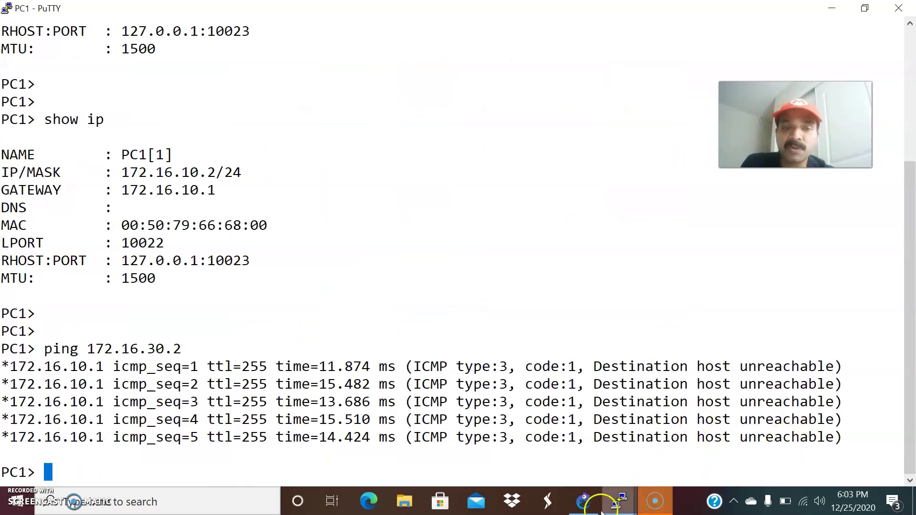
Show R1's routing table and confirm no 172.16.30.0 route, cross-checking the topology
mouse_move(613, 499)
left_click(394, 434)
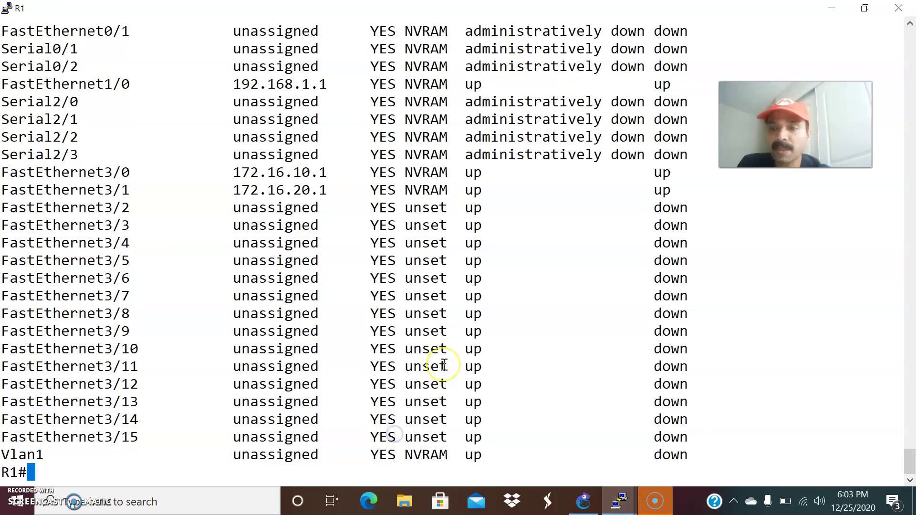
key("Return")
key("Return")
key("Return")
type("show ip route")
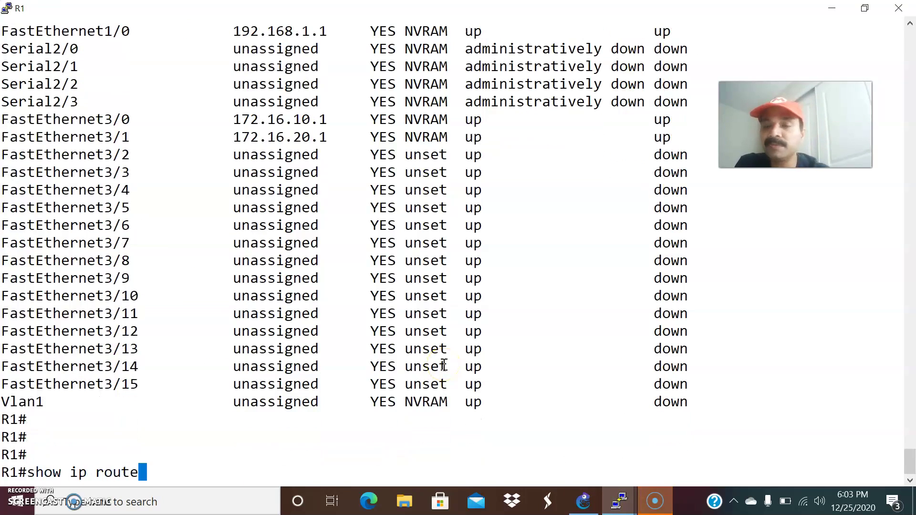
key("Return")
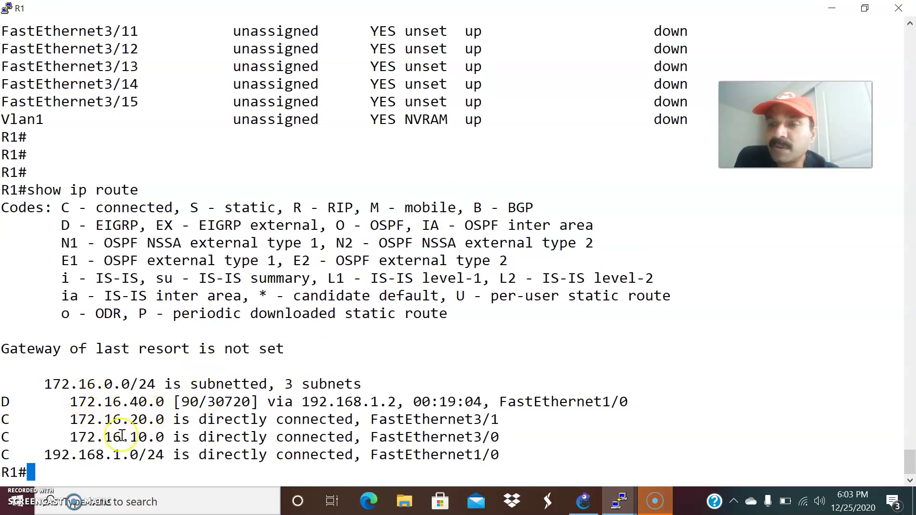
left_click_drag(158, 461, 44, 456)
left_click(179, 471)
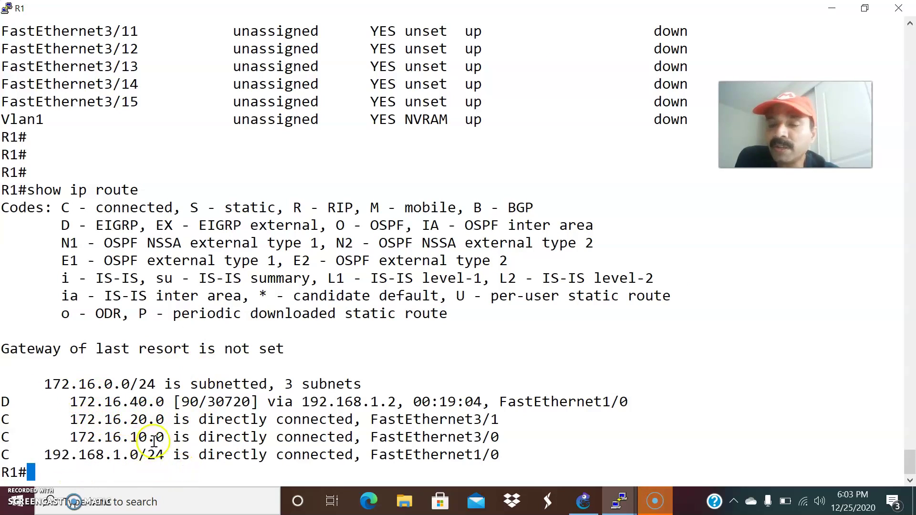
left_click_drag(175, 440, 78, 403)
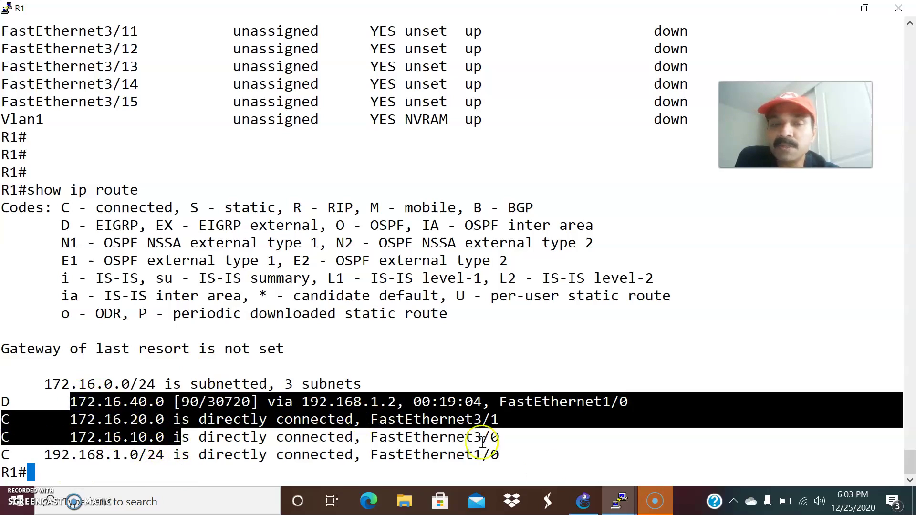
mouse_move(619, 504)
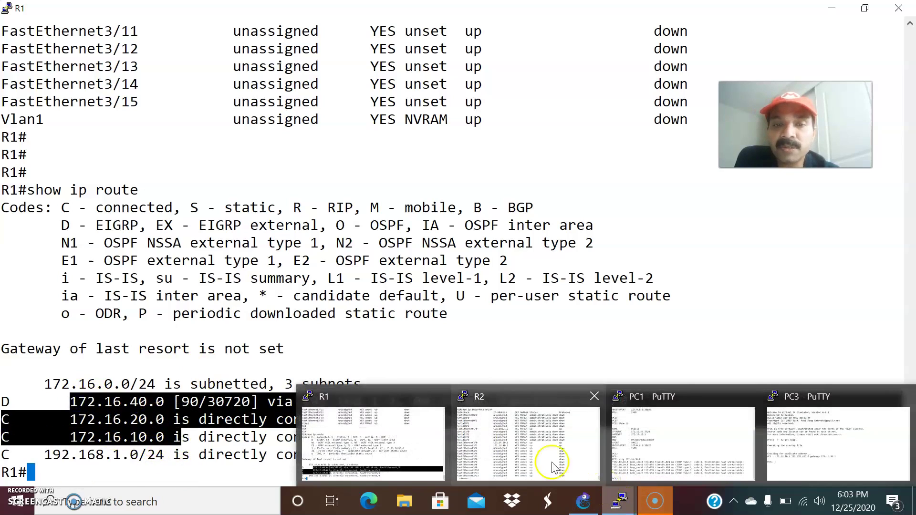
mouse_move(584, 501)
left_click(574, 457)
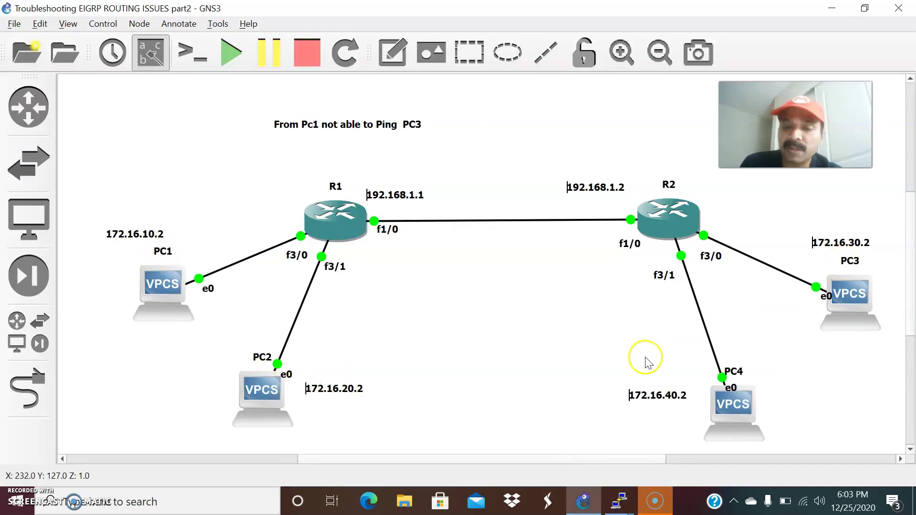
key("alt+Tab")
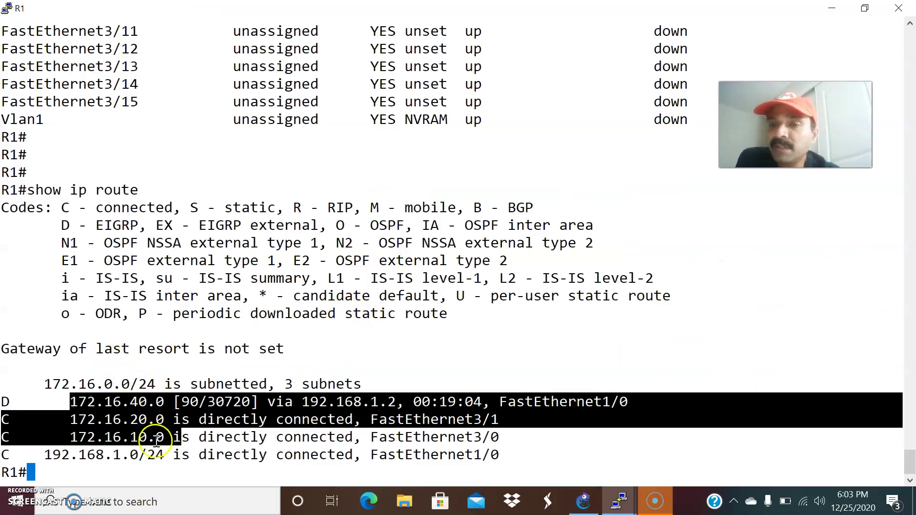
left_click(195, 389)
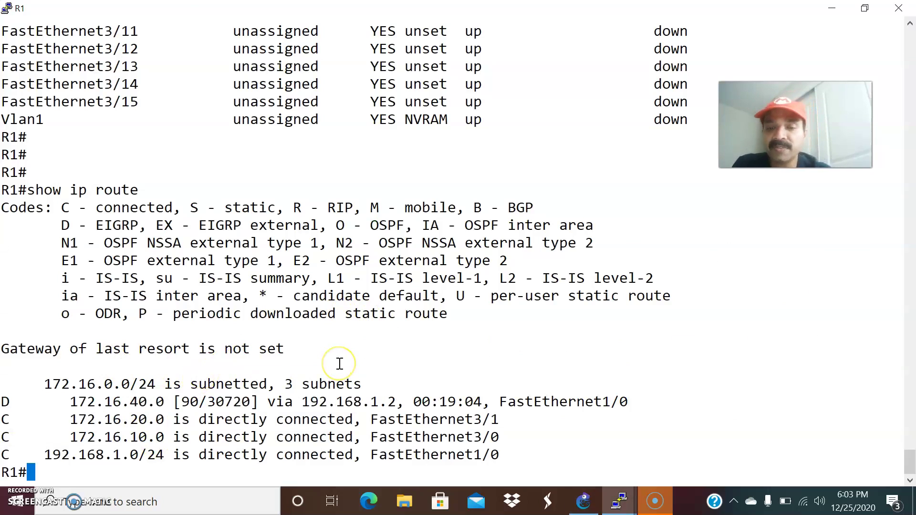
List R1's access-lists and prefix-lists, both of which come back empty
type("show ip ac")
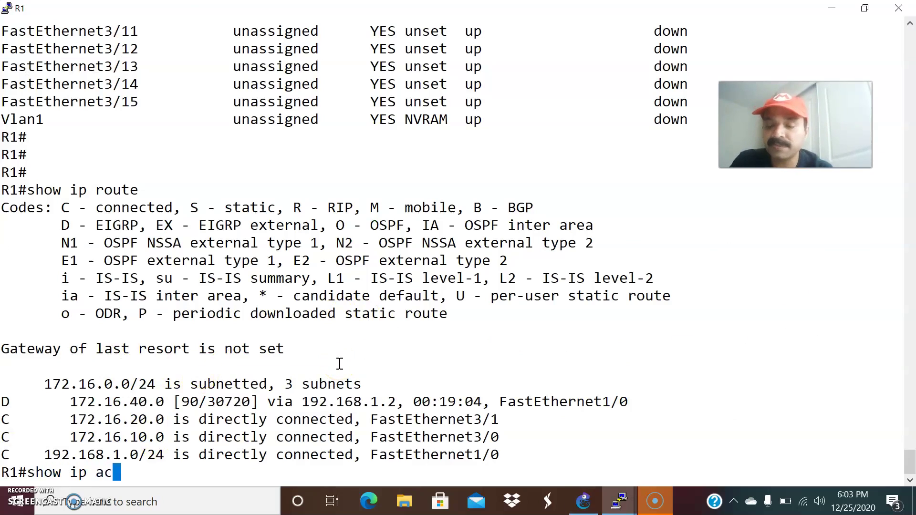
type("ces")
key("Tab")
key("Return")
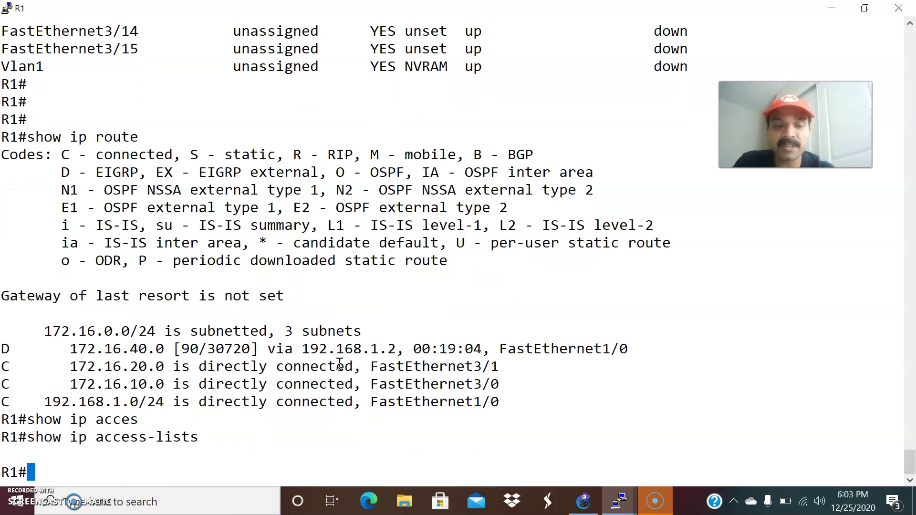
key("Up")
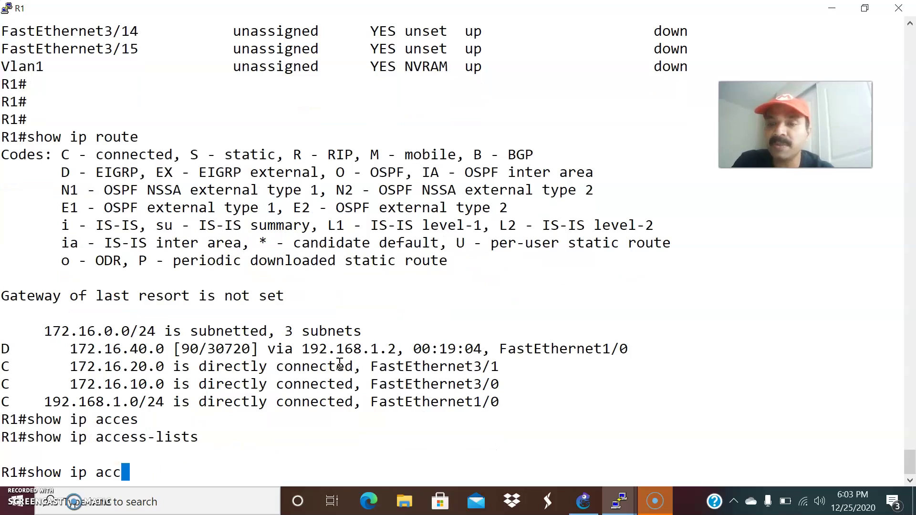
type("pref")
key("Tab")
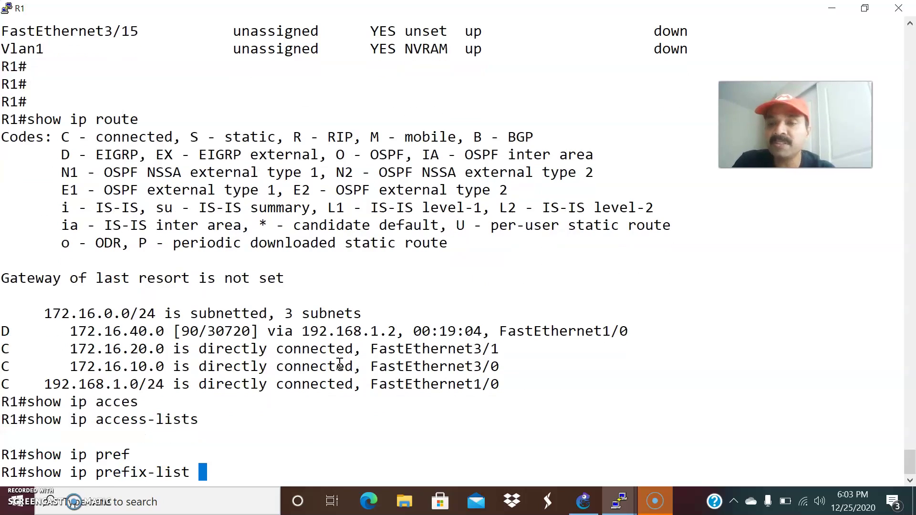
key("Return")
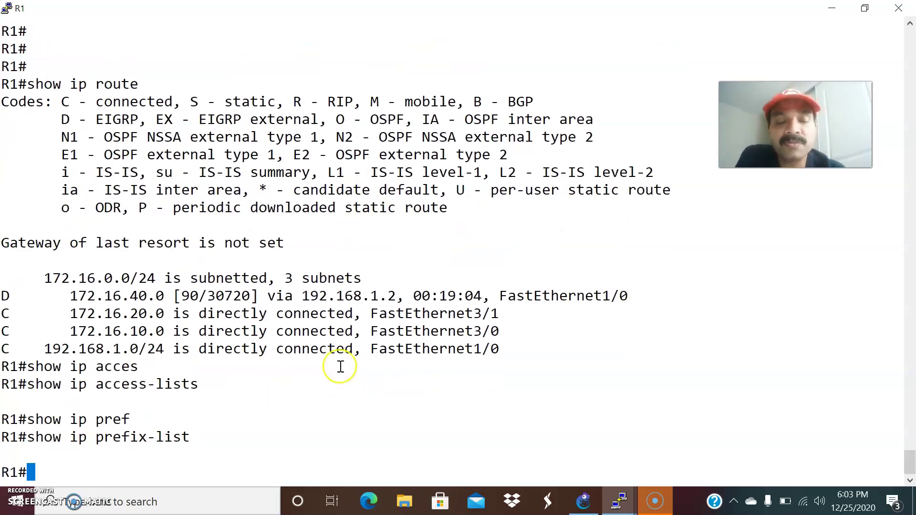
left_click(619, 500)
On R2, list its access lists with show ip access-lists
left_click(545, 443)
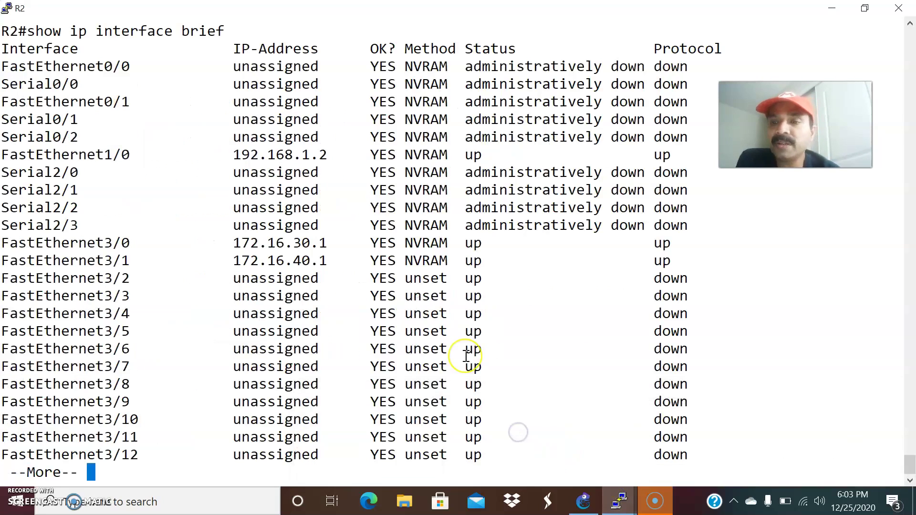
key("Return")
key("Return")
key("Return")
key("Return")
type("show ip acc")
key("Tab")
type("e")
key("Tab")
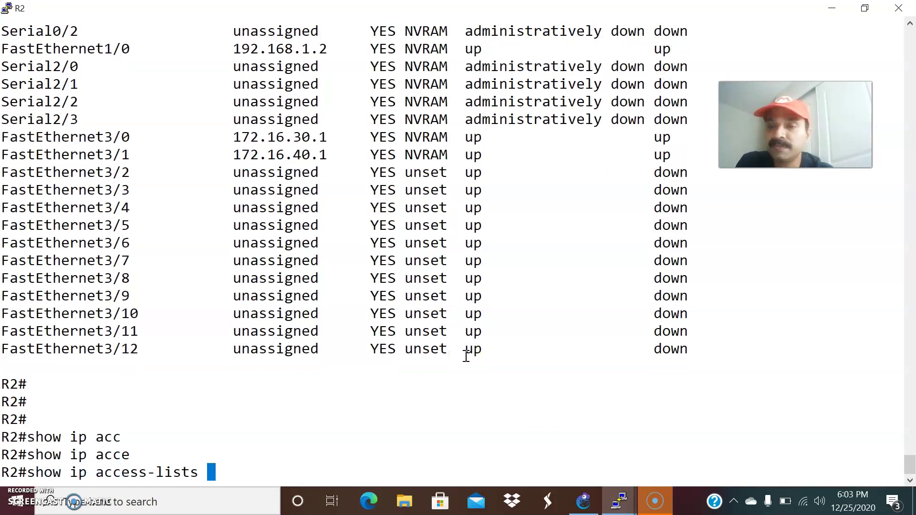
key("Return")
key("Return")
key("Return")
key("Return")
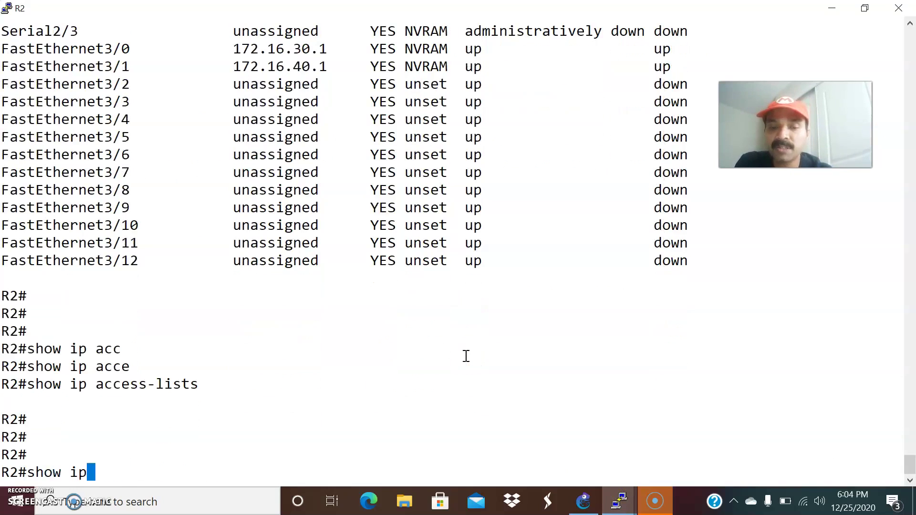
Show R2's prefix lists: filter1 denies 172.16.30.0/24 and permits 0.0.0.0/0 le 32
type("show ip pref")
key("Tab")
key("Return")
key("Return")
key("Return")
key("Return")
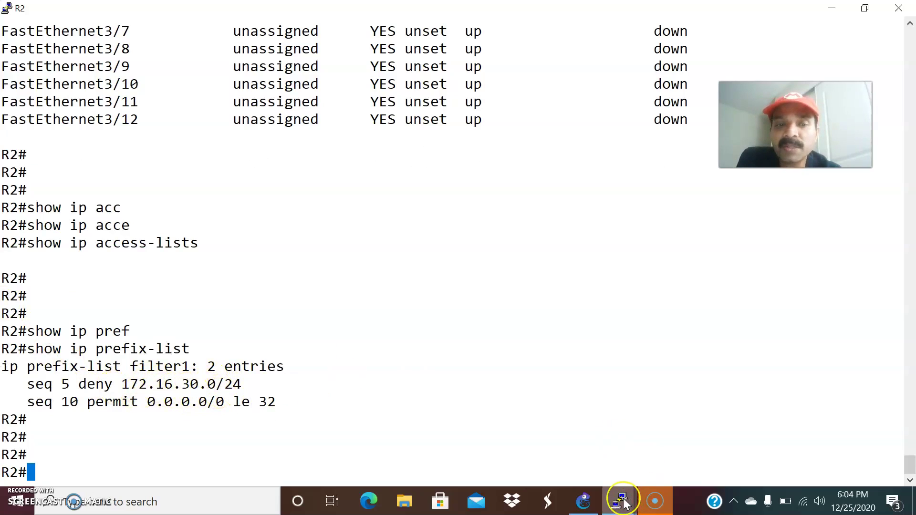
mouse_move(622, 502)
left_click(585, 501)
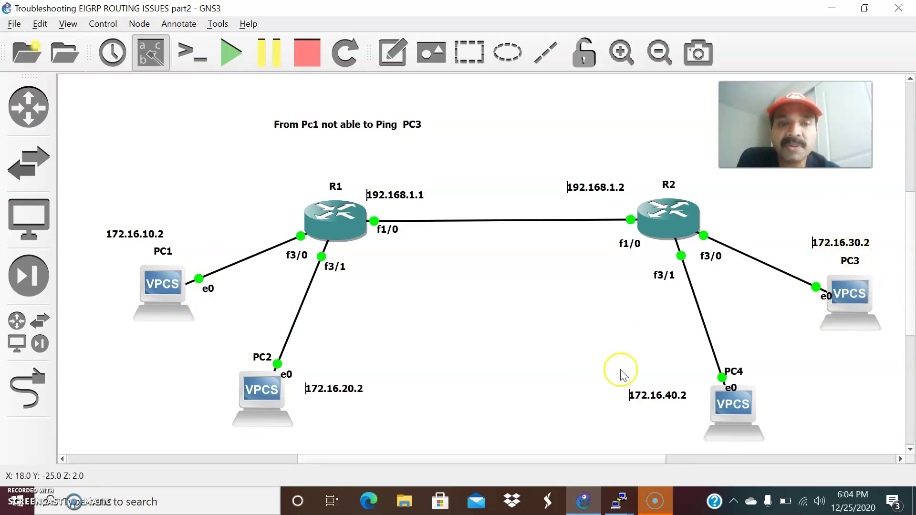
Bring back R2's console showing filter1's entries, then switch to PC1's console
mouse_move(616, 505)
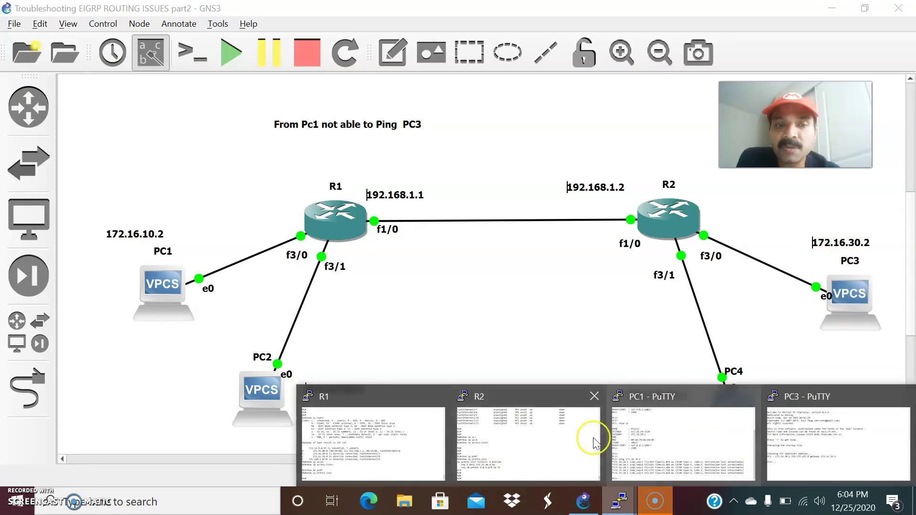
left_click(506, 440)
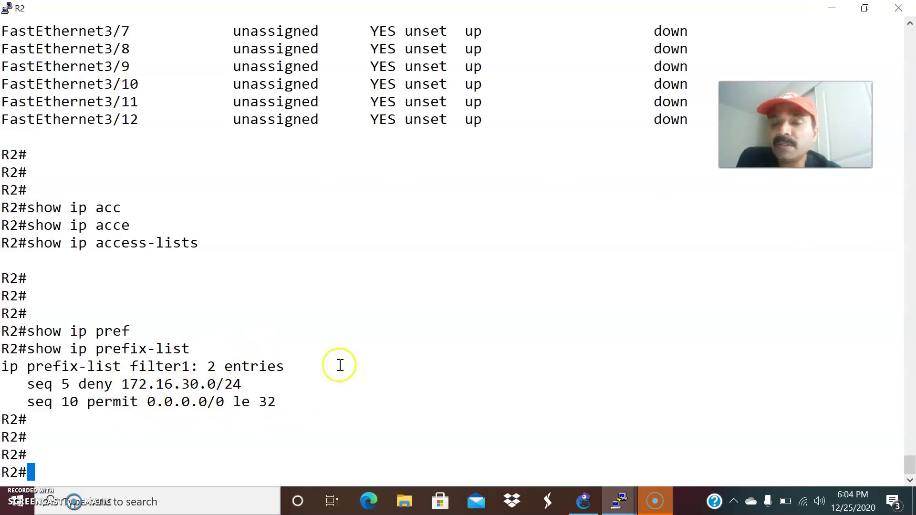
mouse_move(620, 507)
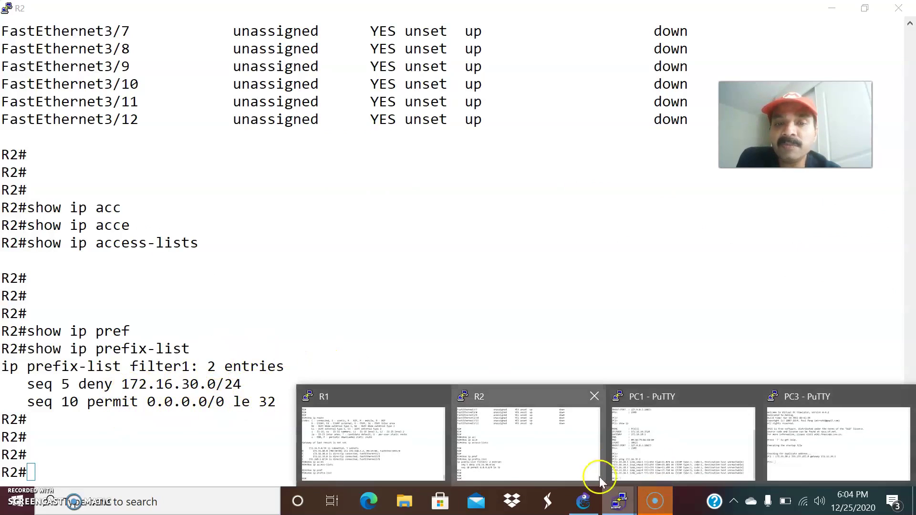
left_click(693, 445)
From PC1, re-ping 172.16.30.2 (still unreachable) and ping 172.16.40.2, which succeeds
left_click(695, 445)
key("Up")
key("Return")
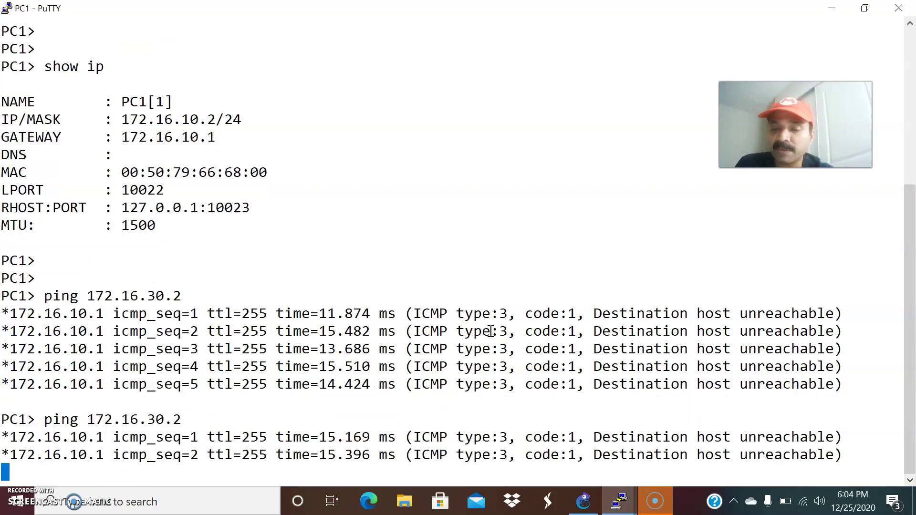
key("Up")
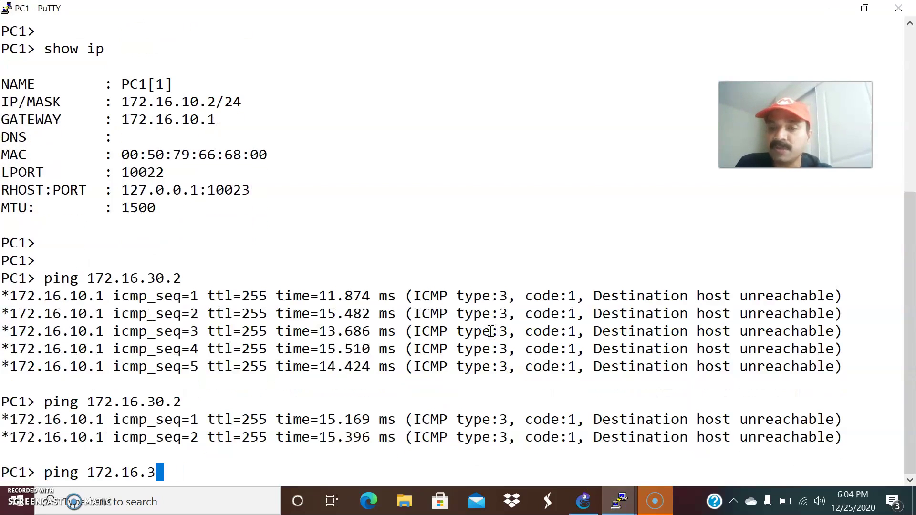
key("Return")
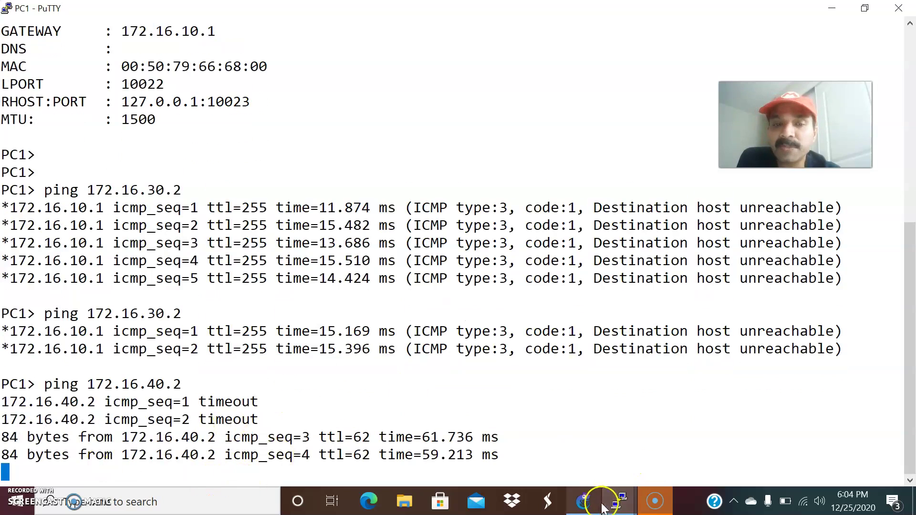
mouse_move(614, 500)
left_click(647, 487)
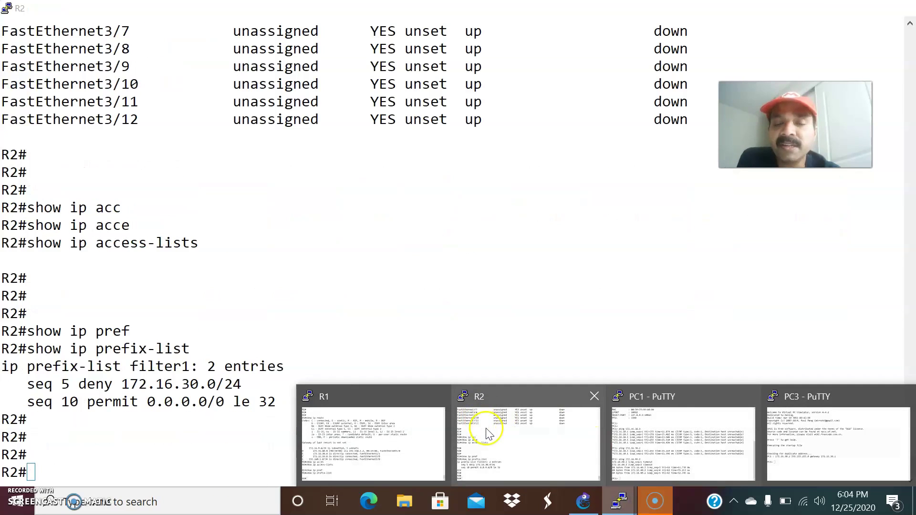
Display R2's running configuration and page down to the EIGRP section
left_click(487, 432)
left_click_drag(251, 386, 157, 380)
left_click(357, 391)
type("show")
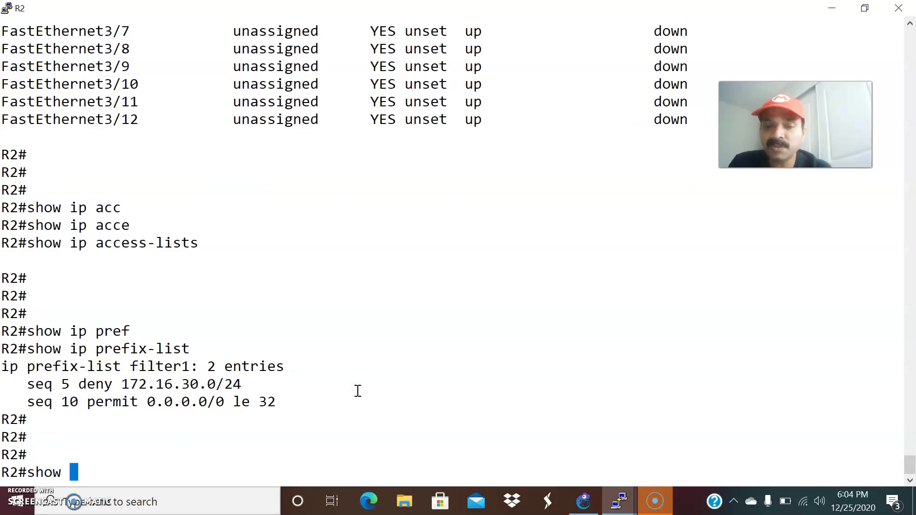
type(" run")
key("Return")
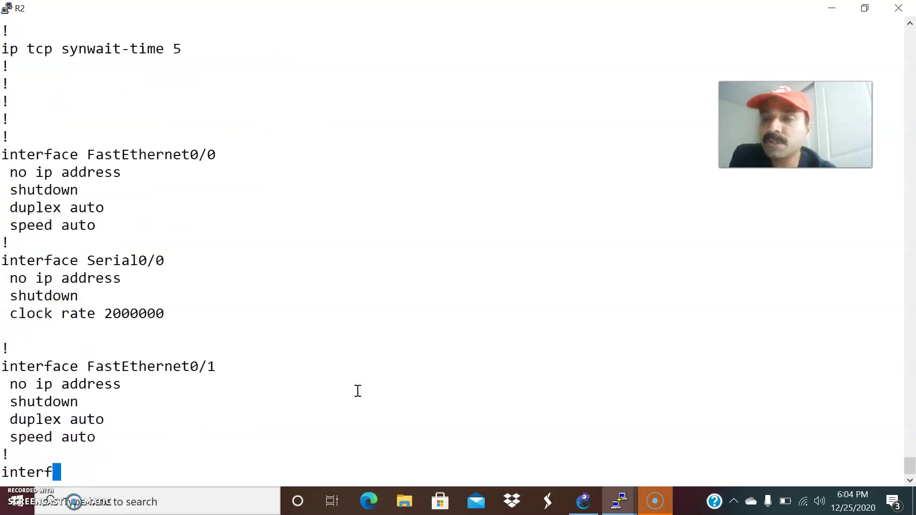
key("space")
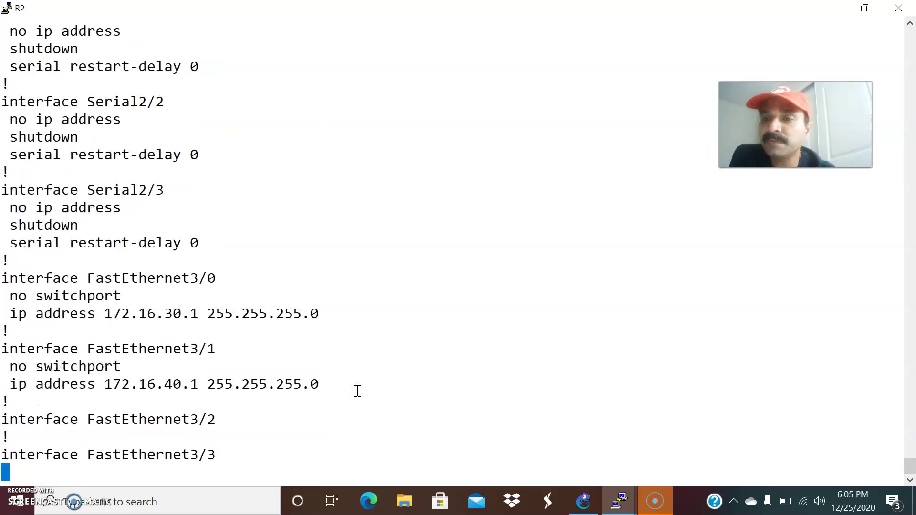
key("space")
key("space")
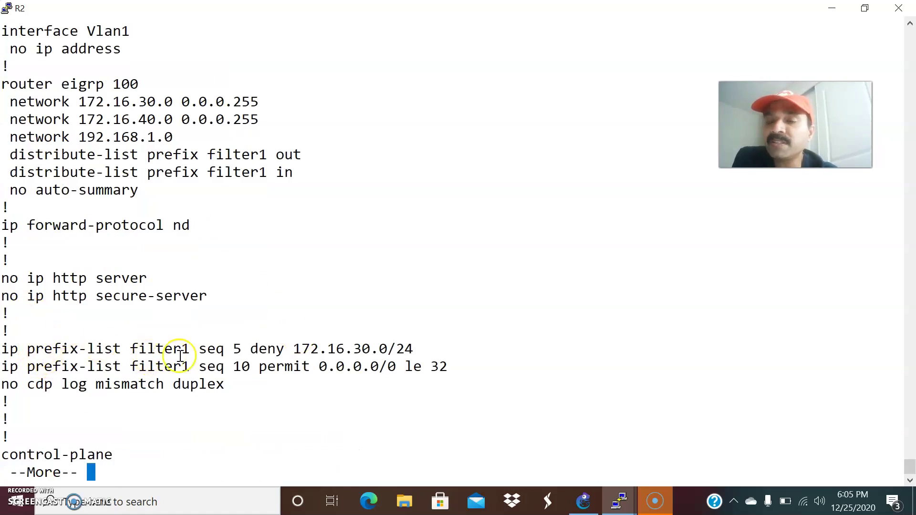
Highlight the prefix-list filter1 seq 5 line denying 172.16.30.0/24, then end the listing
left_click_drag(131, 348, 198, 349)
left_click_drag(253, 356, 185, 352)
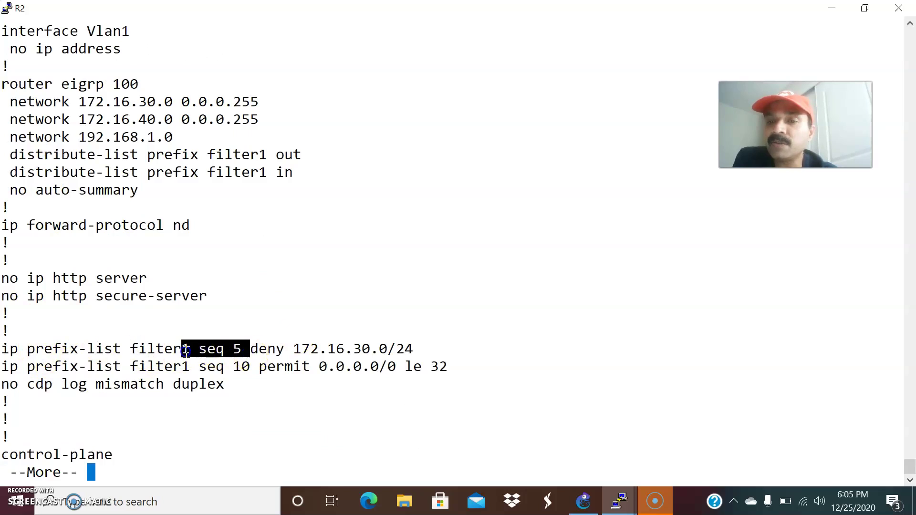
left_click_drag(427, 356, 294, 351)
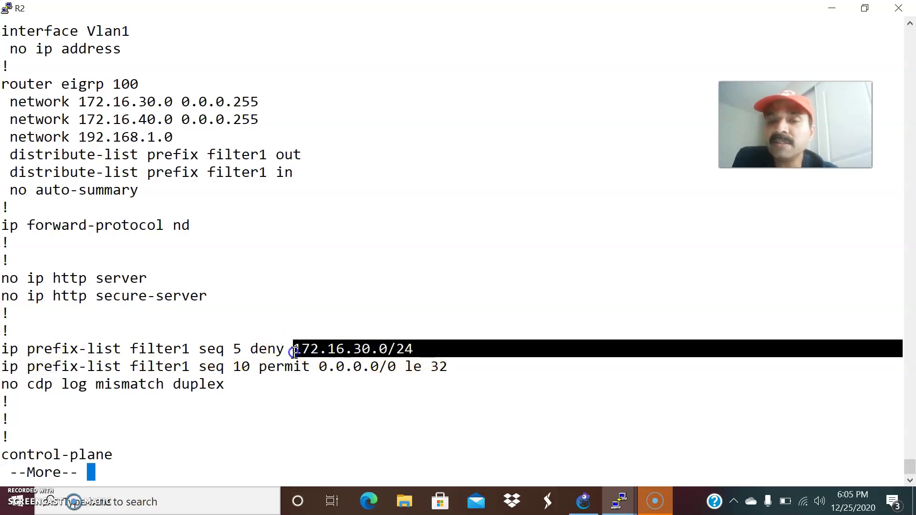
left_click(469, 371)
left_click_drag(470, 372, 11, 342)
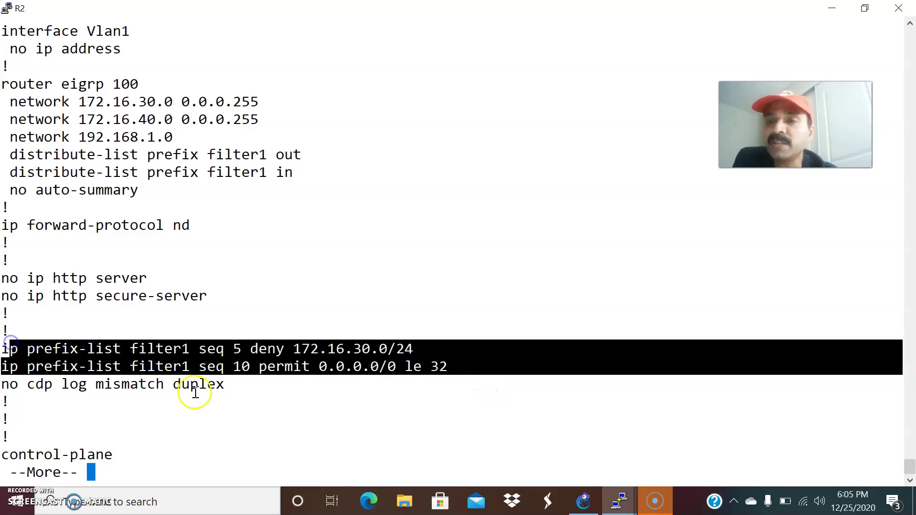
left_click(193, 374)
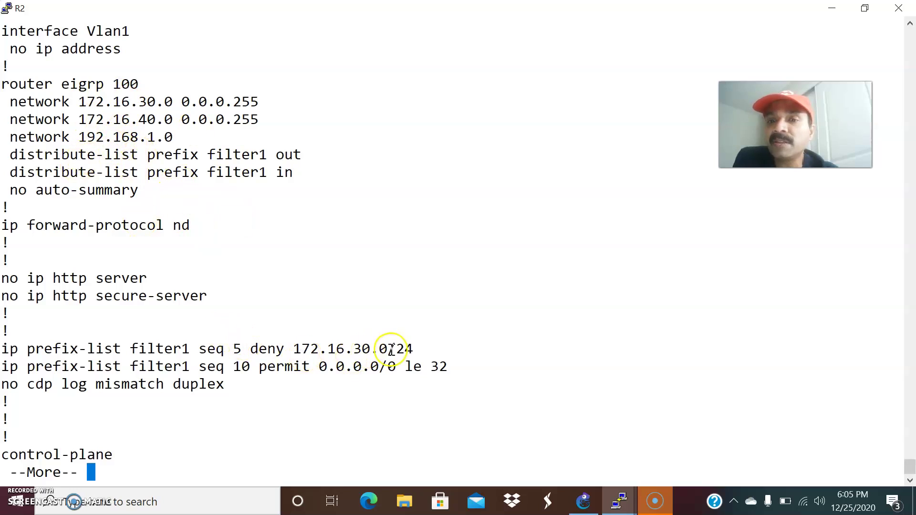
left_click_drag(388, 351, 268, 337)
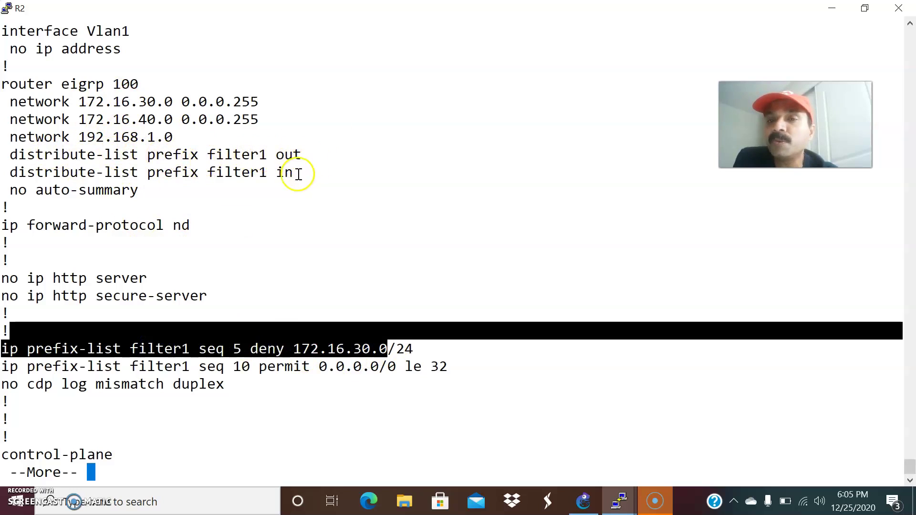
left_click(374, 286)
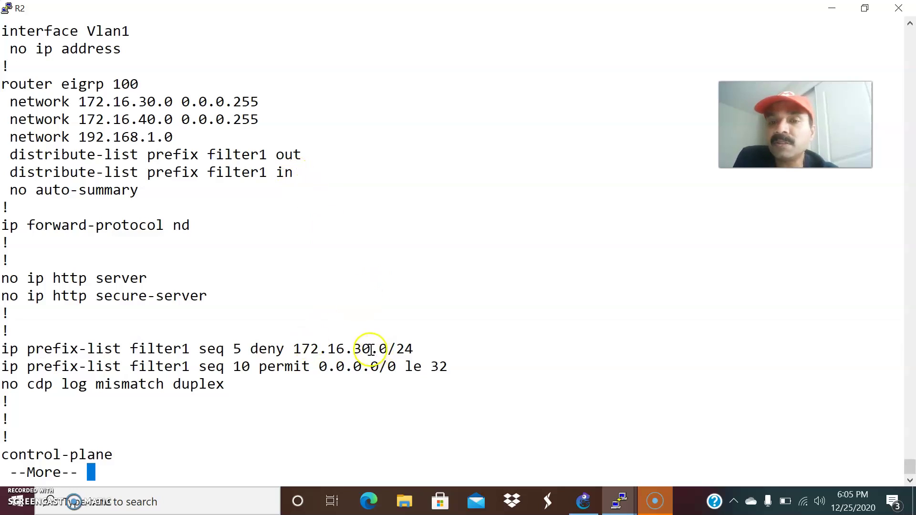
left_click(455, 362)
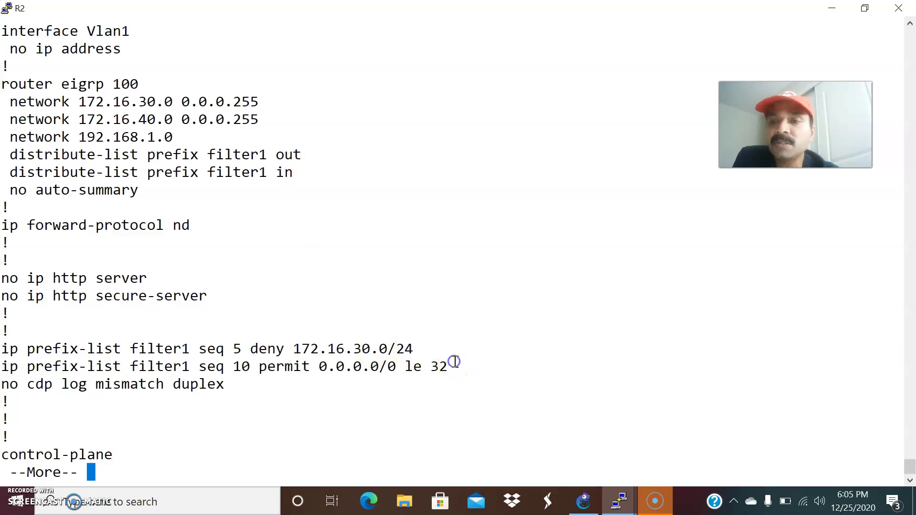
key("q")
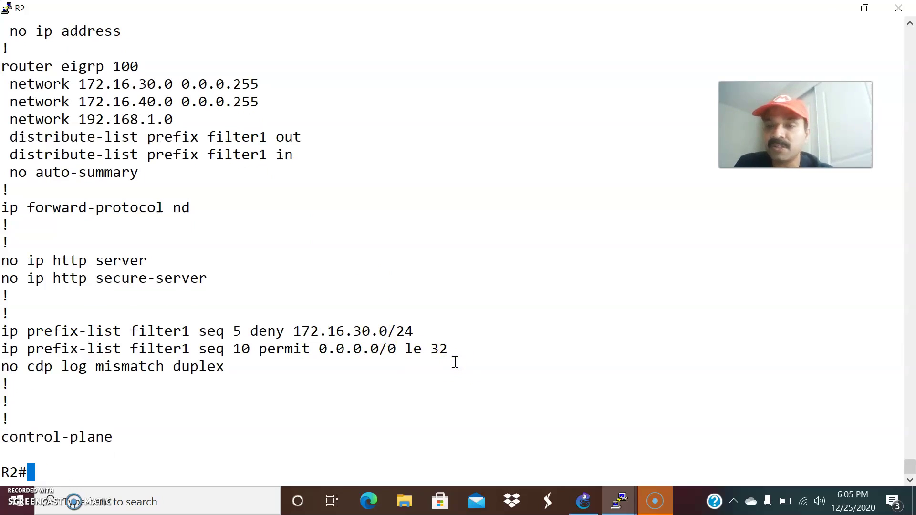
Under router eigrp 100 on R2, remove distribute-list prefix filter1 out
type("conf t")
key("Return")
key("Return")
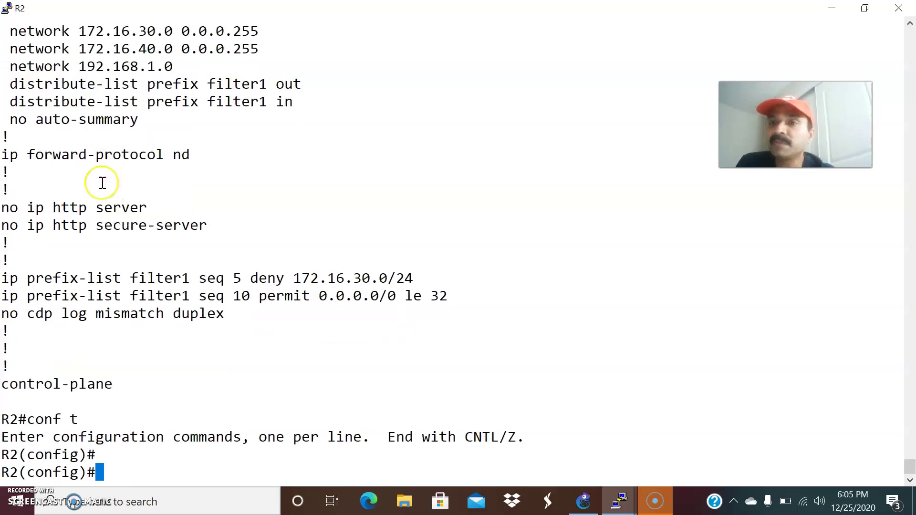
scroll(103, 183, "up", 5)
left_click_drag(1, 243, 144, 248)
right_click(288, 304)
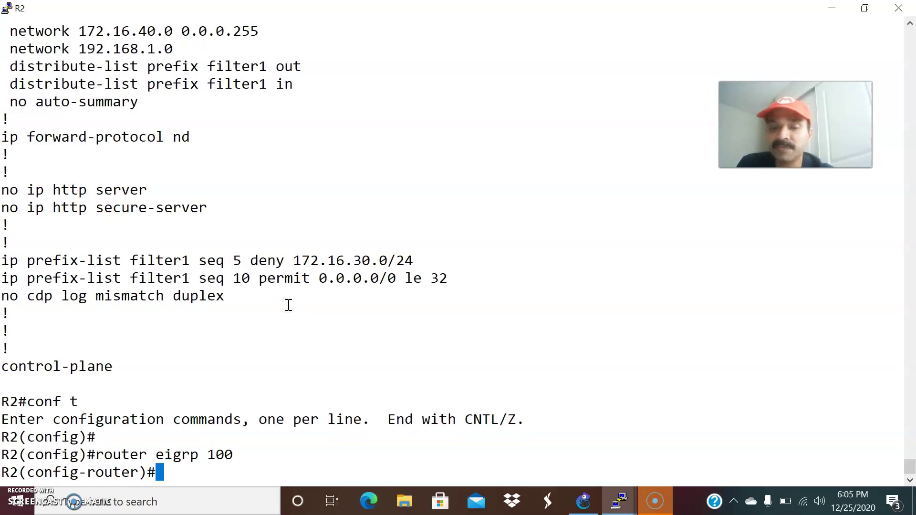
left_click_drag(9, 67, 282, 70)
type("no")
right_click(323, 89)
key("Return")
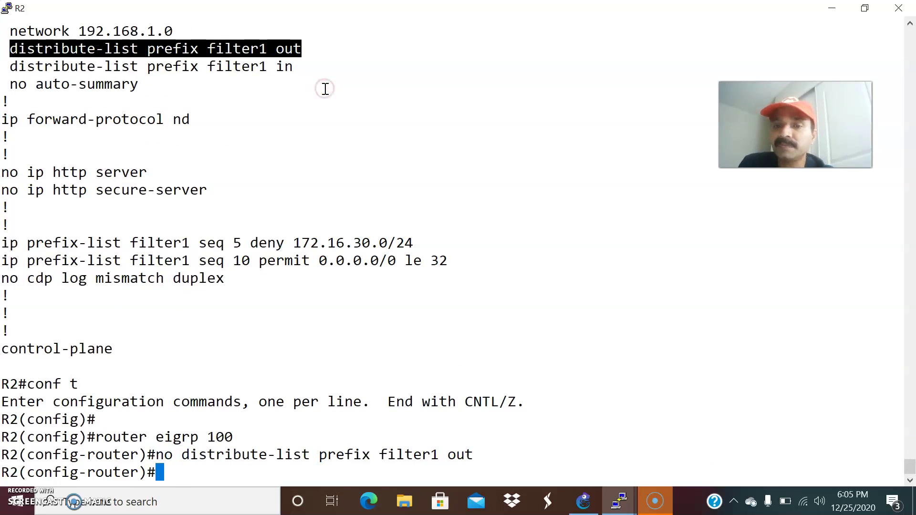
Remove distribute-list prefix filter1 in as well and return to privileged mode
key("Up")
key("Up")
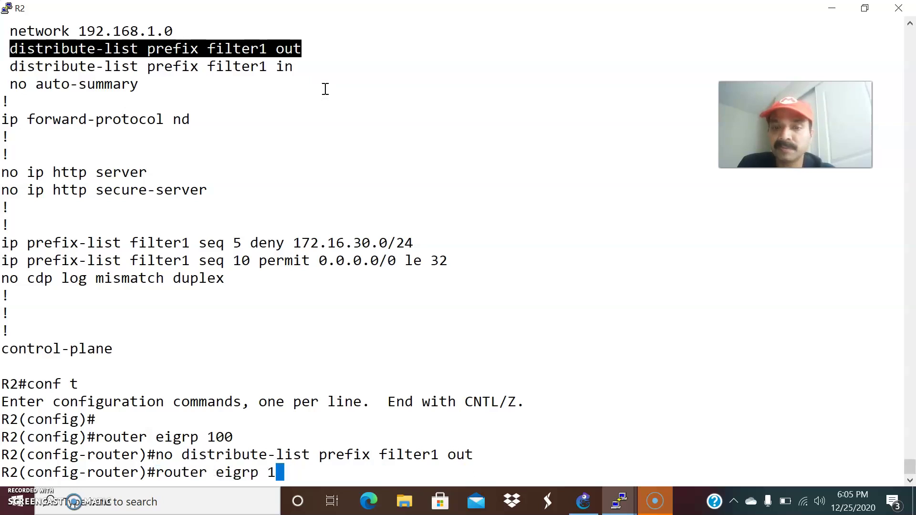
key("Down")
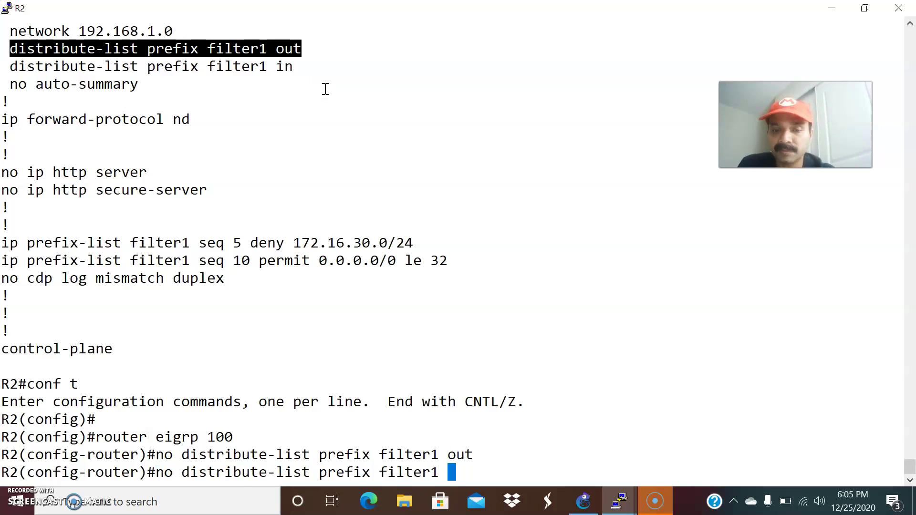
key("Return")
key("Return")
key("Return")
key("ctrl+z")
key("Return")
key("Return")
key("Return")
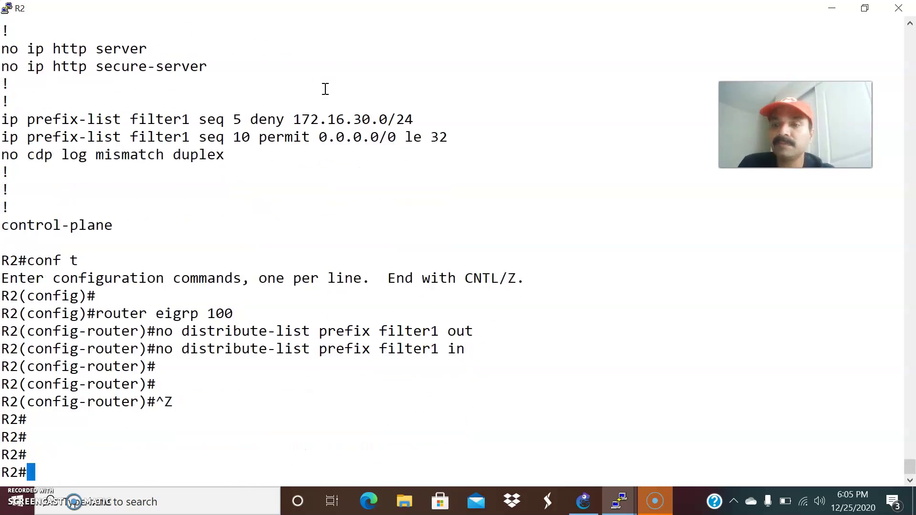
key("Return")
left_click(618, 499)
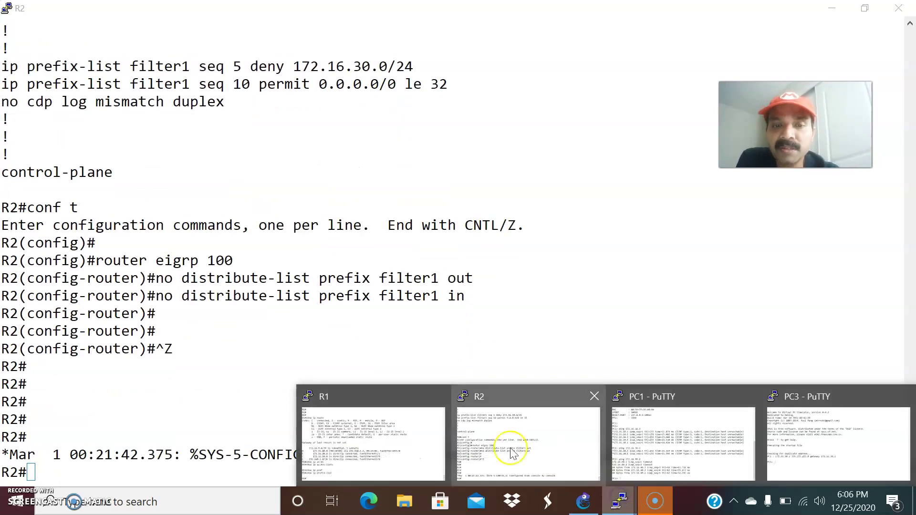
left_click(397, 435)
Run show ip route on R1 again to view the updated routing table
key("Return")
key("Return")
key("Return")
type("s")
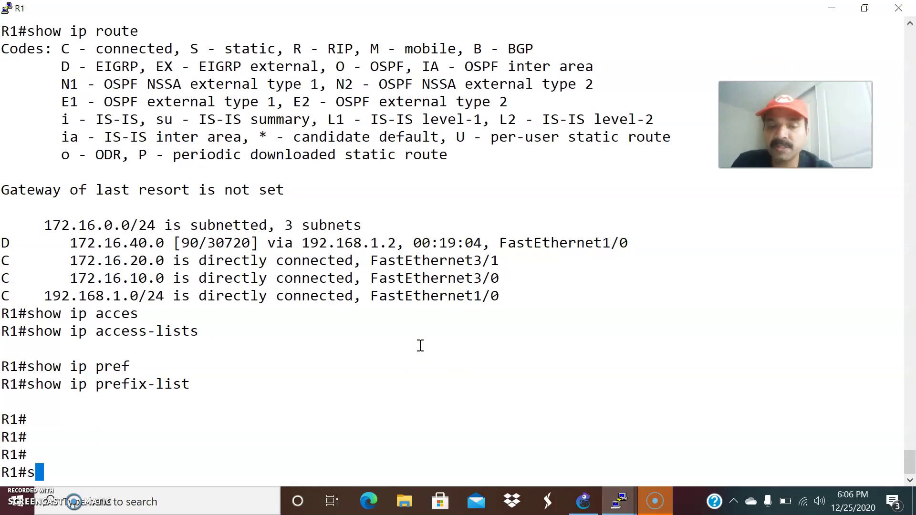
type("how ip route")
key("Return")
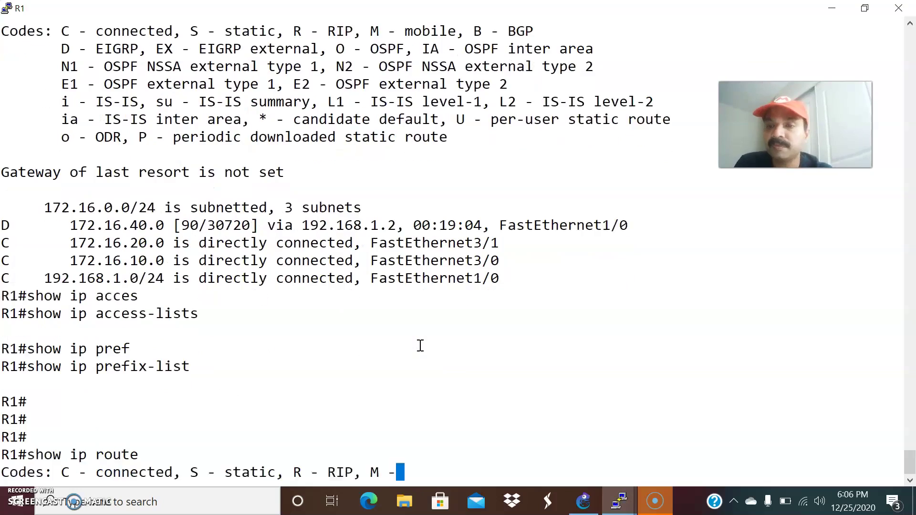
type("show ip route")
key("Return")
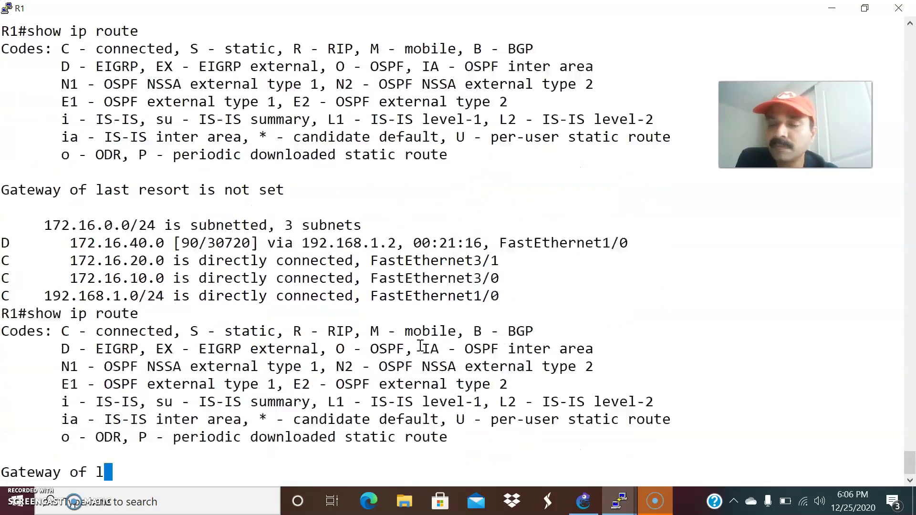
type("[~")
key("Return")
key("Return")
type("[~")
key("Return")
type("[~show ip route")
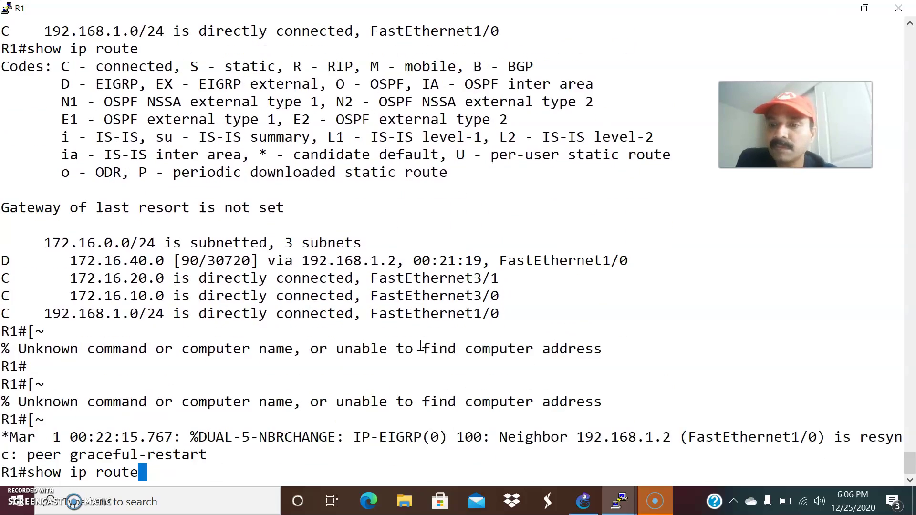
key("Return")
key("Return")
Highlight the new EIGRP route 172.16.30.0 via 192.168.1.2 and recheck the table
left_click_drag(70, 384, 232, 390)
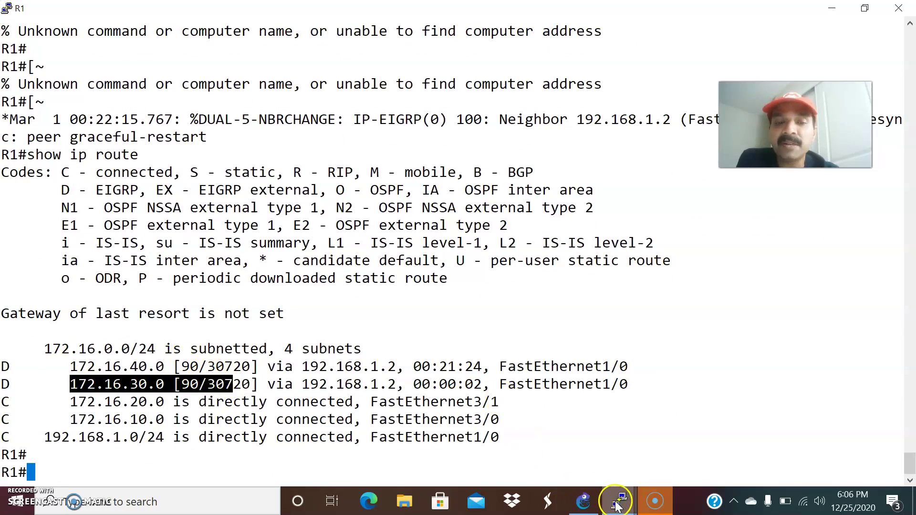
left_click(391, 438)
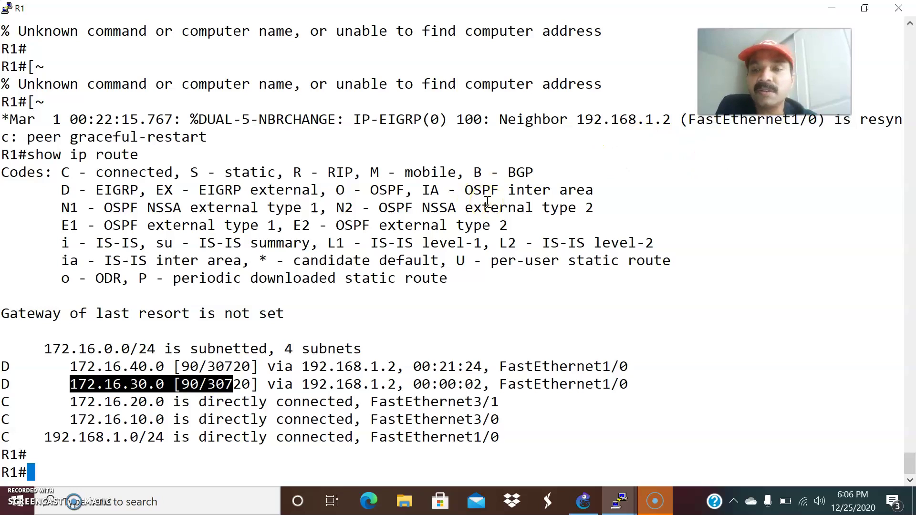
key("Up")
key("Return")
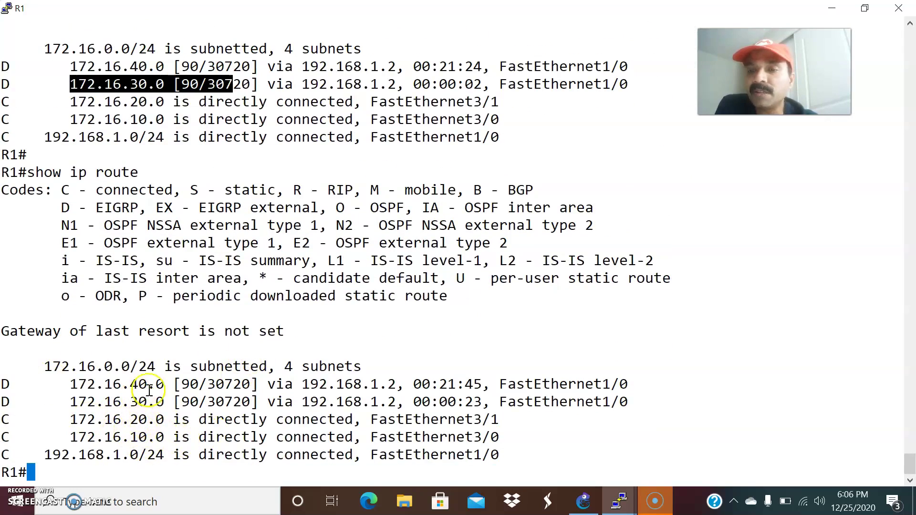
In PC1's console, rerun the ping to 172.16.40.2 and stop it early
mouse_move(616, 500)
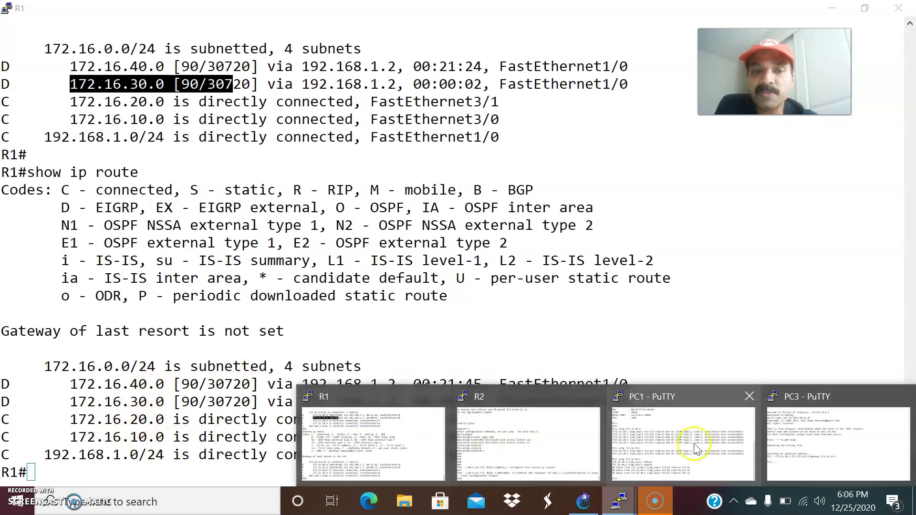
left_click(643, 440)
key("Up")
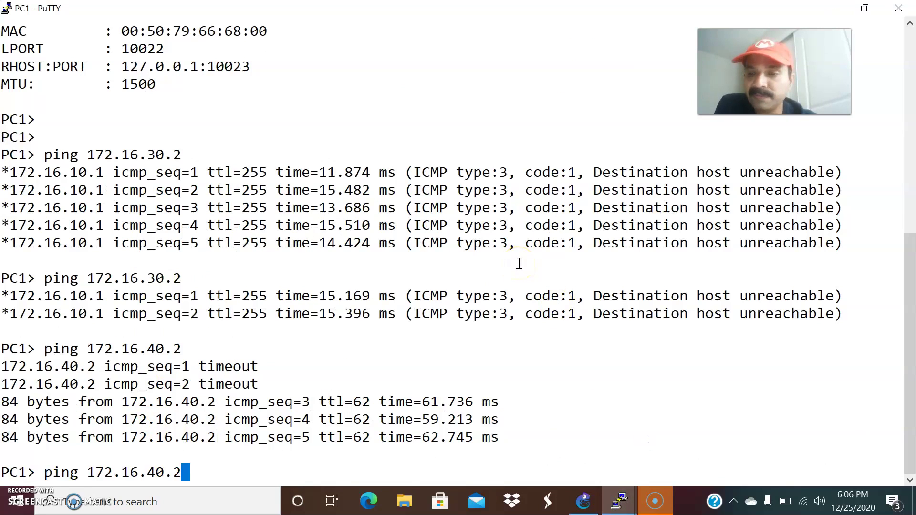
key("Return")
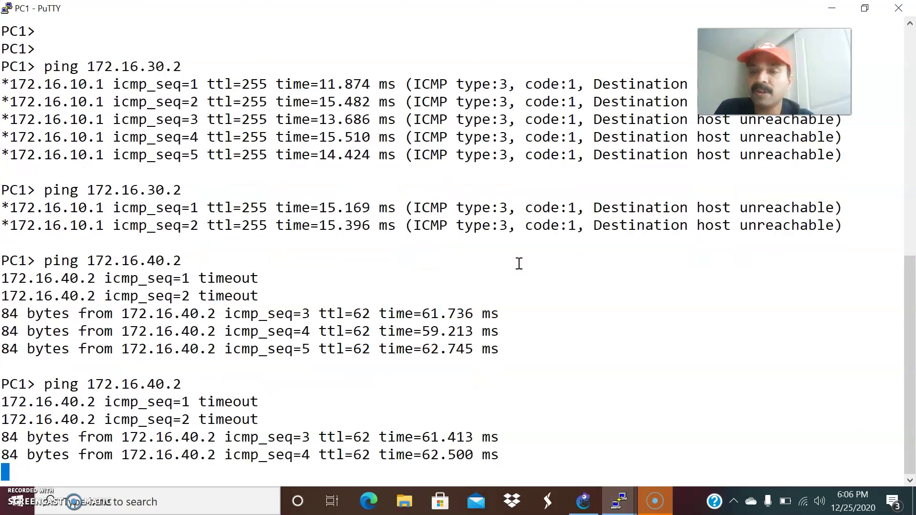
key("ctrl+c")
Ping PC3 at 172.16.30.2 from PC1, getting replies after one timeout
key("Up")
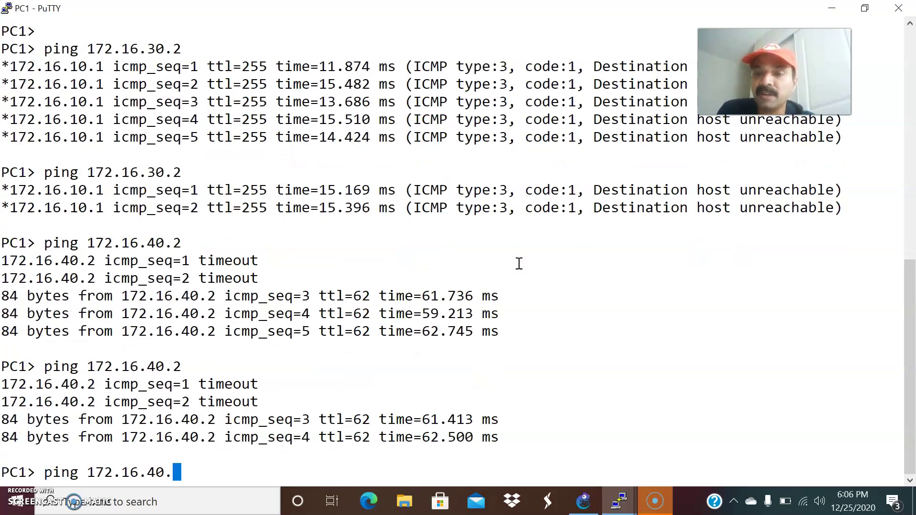
type(".2")
key("Return")
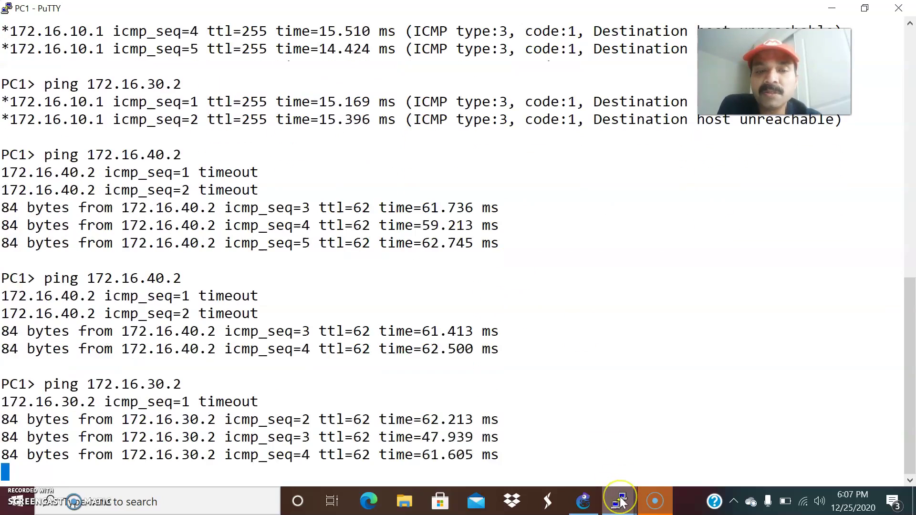
Return to the GNS3 window showing the R1, R2 and PC1–PC4 topology
left_click(557, 424)
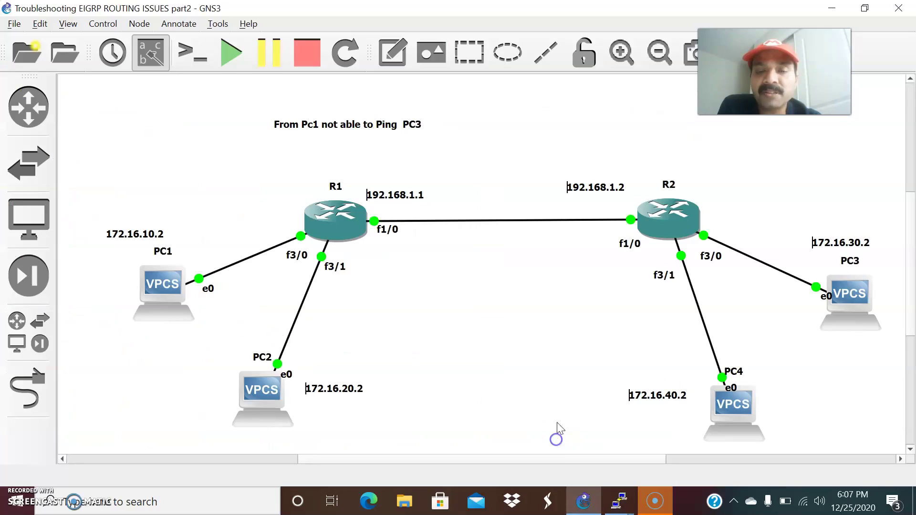